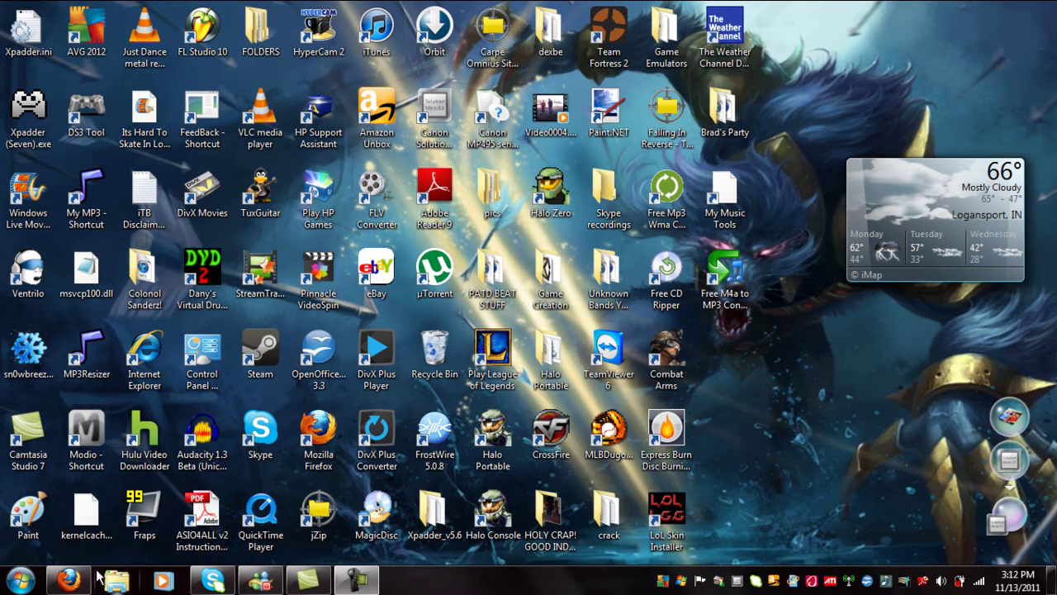
Step: Read the inbox reply asking what software is used, then close Firefox to show the desktop
{"action": "mouse_move", "coordinate": [85, 578]}
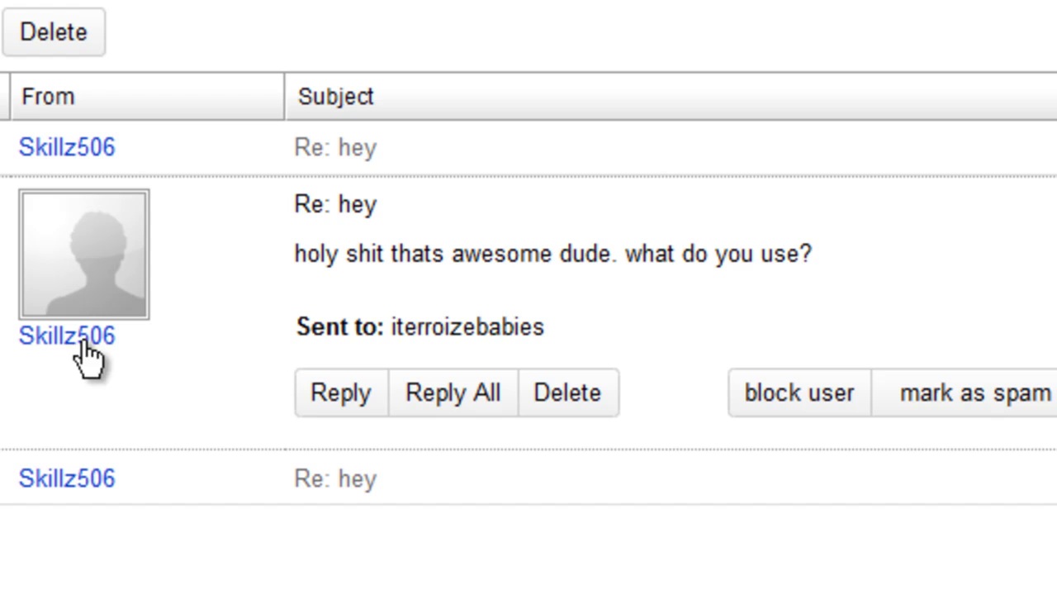
{"action": "left_click_drag", "start_coordinate": [816, 257], "coordinate": [299, 266]}
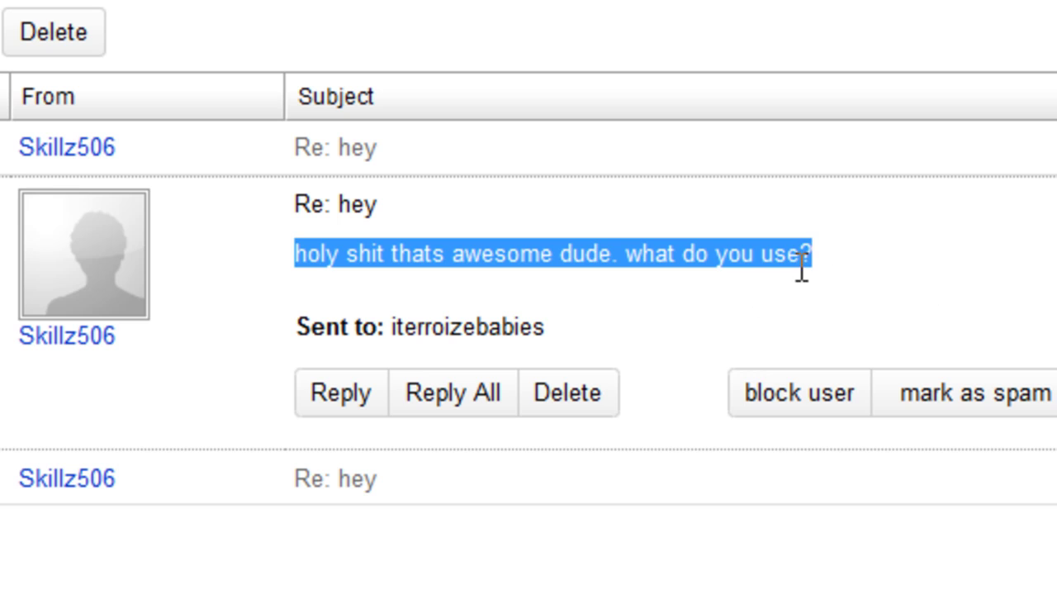
{"action": "left_click", "coordinate": [856, 270]}
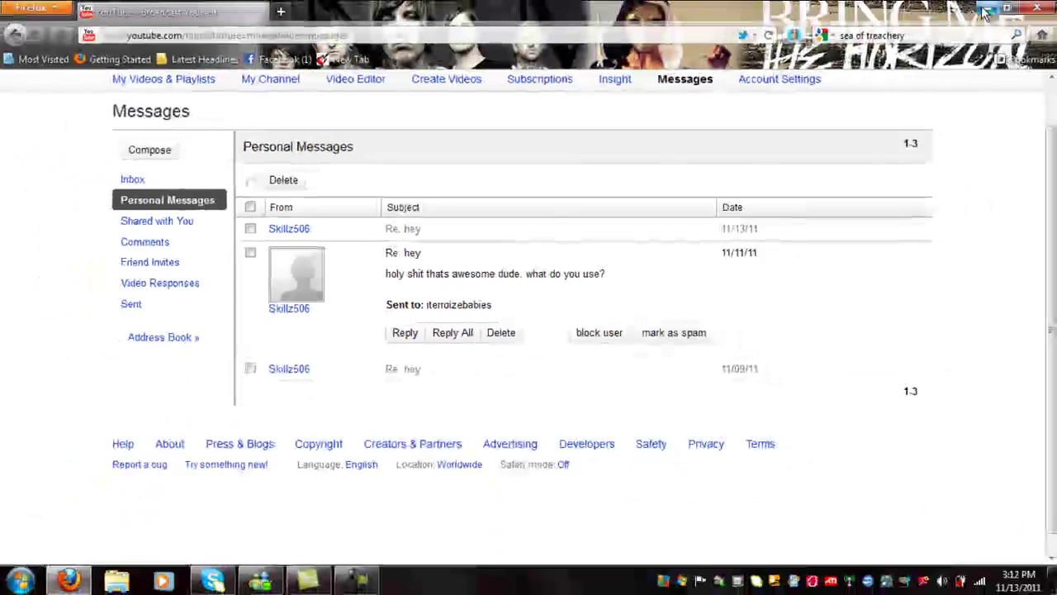
{"action": "key", "text": "super+d"}
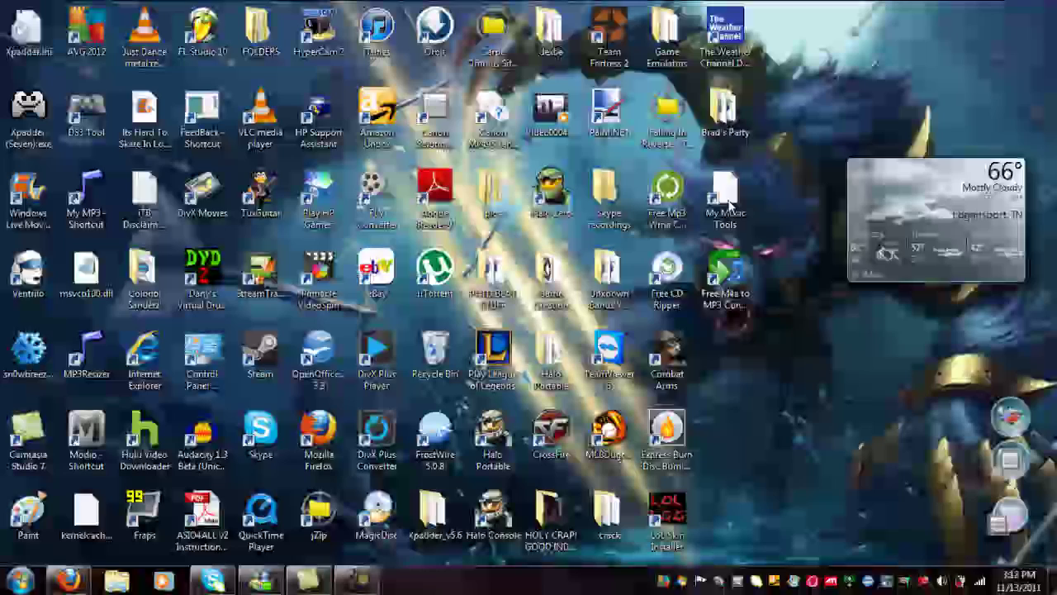
Step: Launch Audacity 1.3 Beta (Unicode) from its desktop shortcut
{"action": "left_click", "coordinate": [219, 437]}
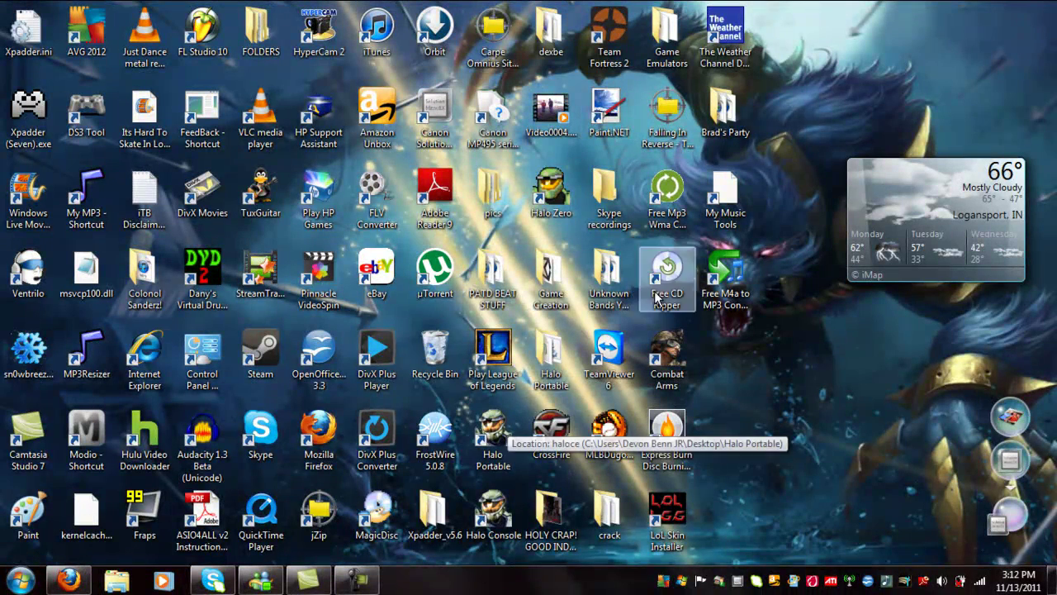
{"action": "left_click", "coordinate": [24, 578]}
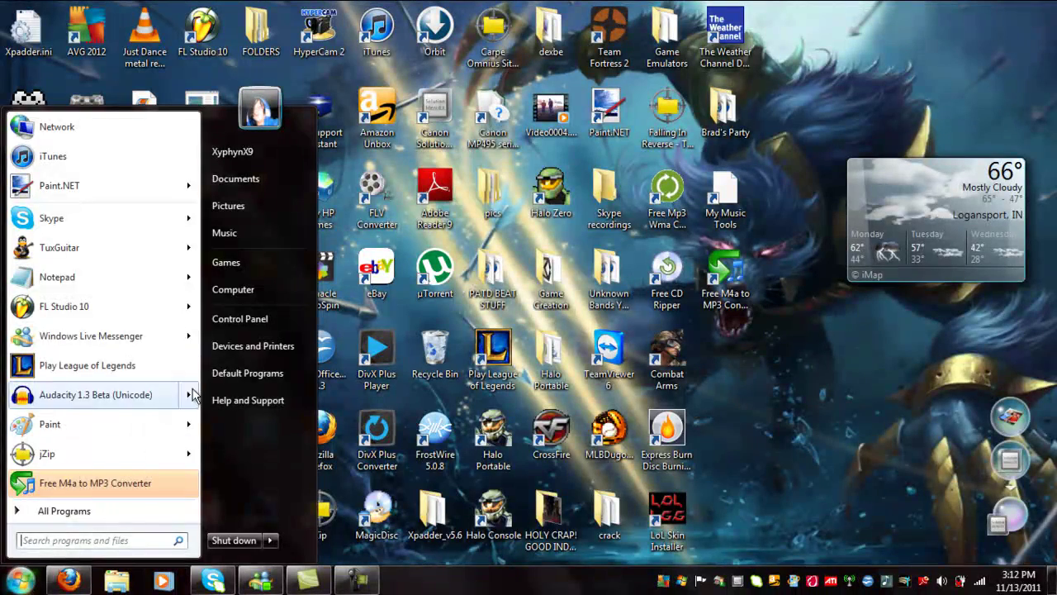
{"action": "left_click", "coordinate": [815, 403]}
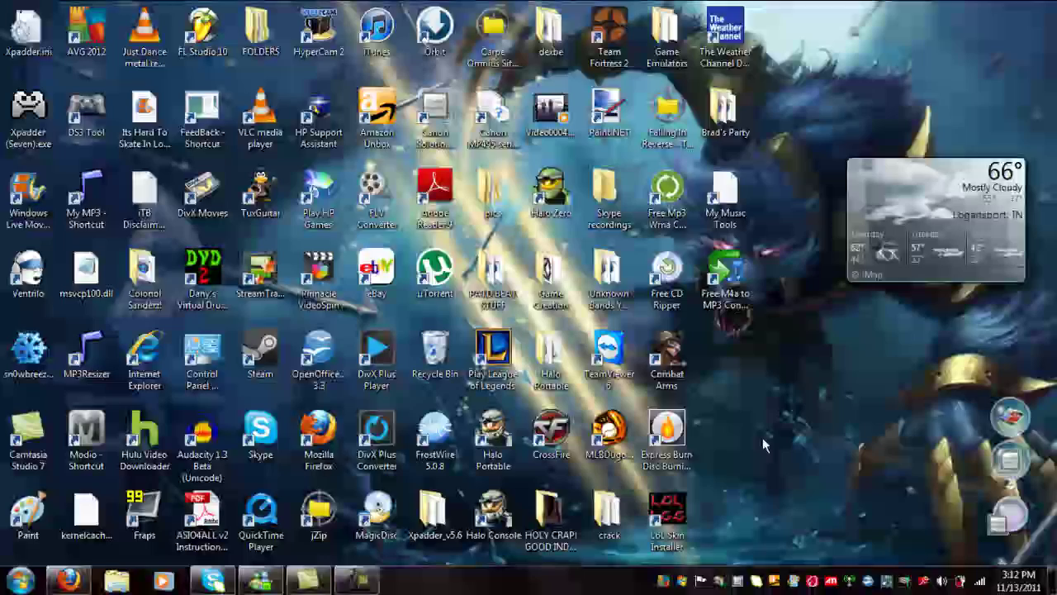
{"action": "left_click", "coordinate": [212, 437]}
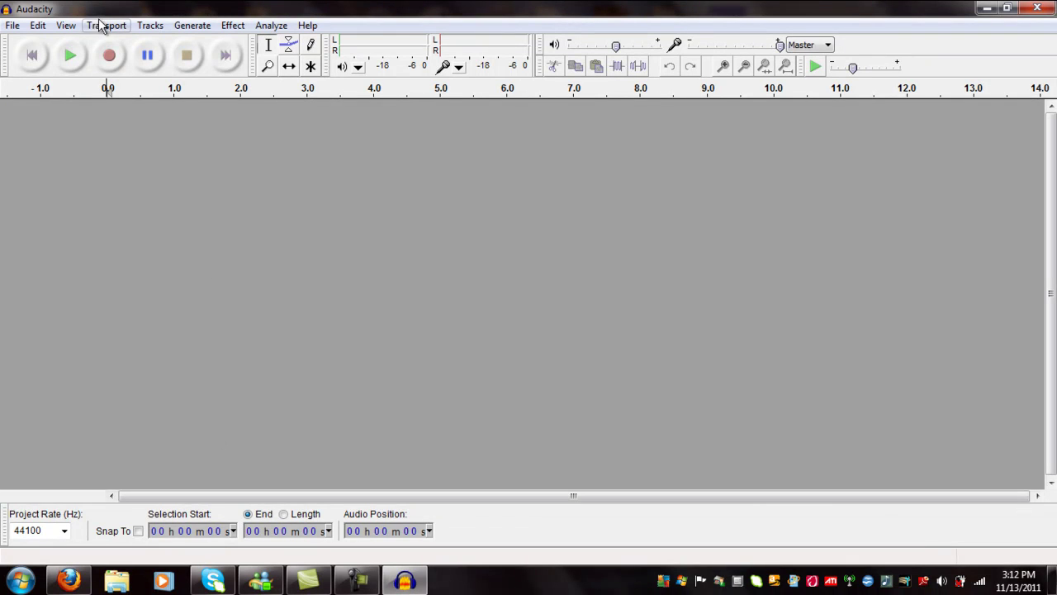
Step: Open Audacity's File > Import > Audio dialog
{"action": "left_click", "coordinate": [13, 26]}
{"action": "mouse_move", "coordinate": [38, 26]}
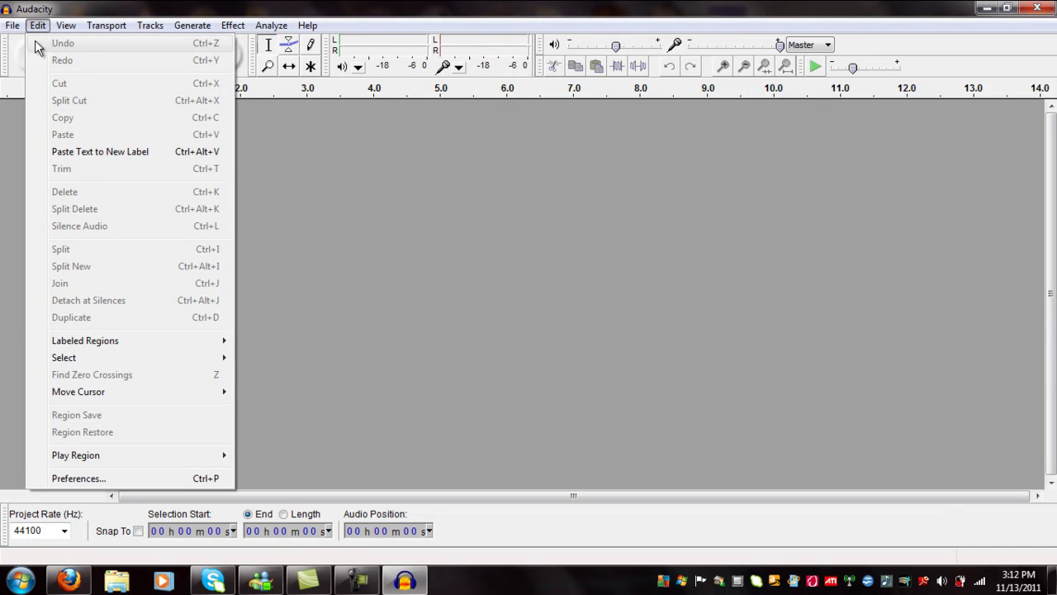
{"action": "mouse_move", "coordinate": [151, 213]}
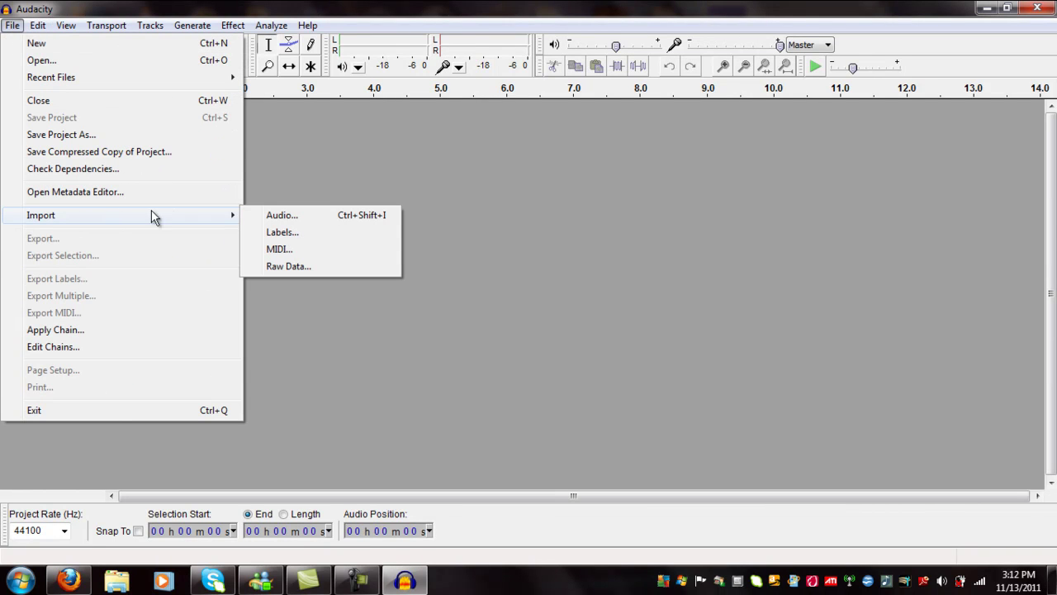
{"action": "left_click", "coordinate": [257, 216]}
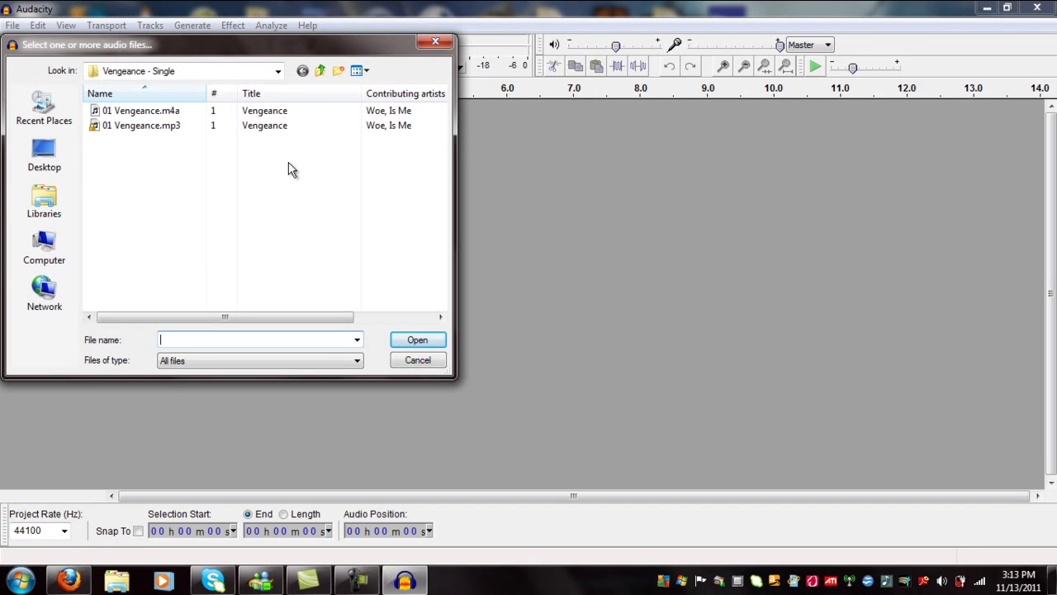
Step: Browse to My Music > Of Mice & Men and select 03 - Second & Sebring.mp3
{"action": "left_click", "coordinate": [260, 71]}
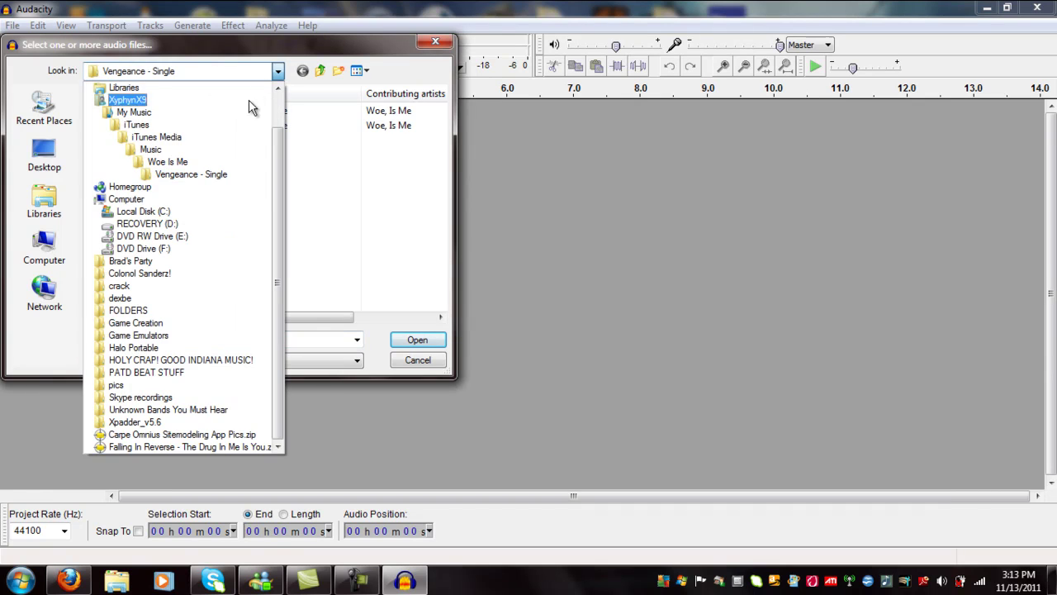
{"action": "left_click", "coordinate": [216, 149]}
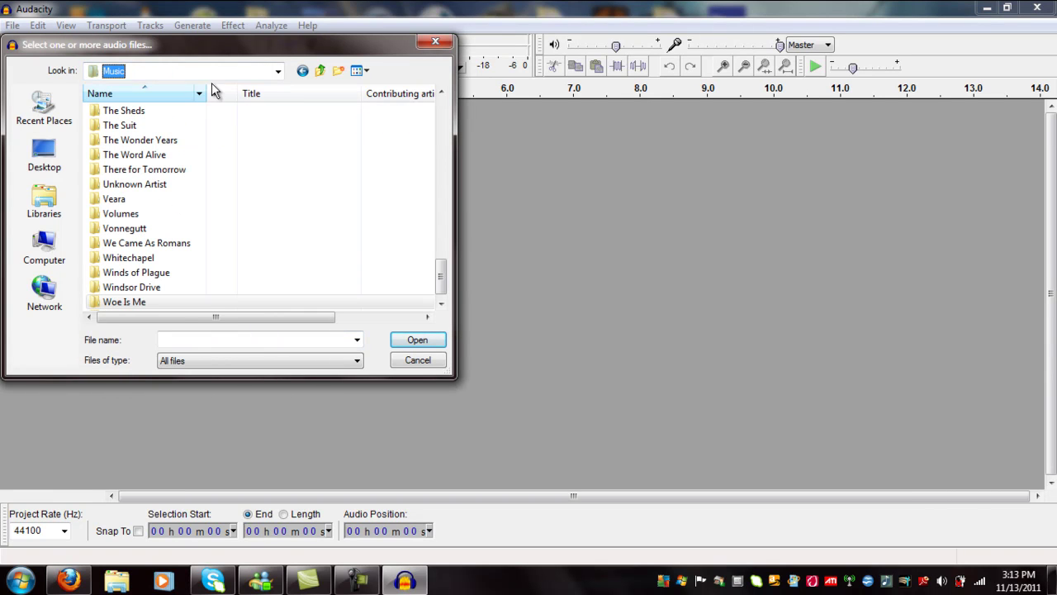
{"action": "left_click", "coordinate": [251, 72]}
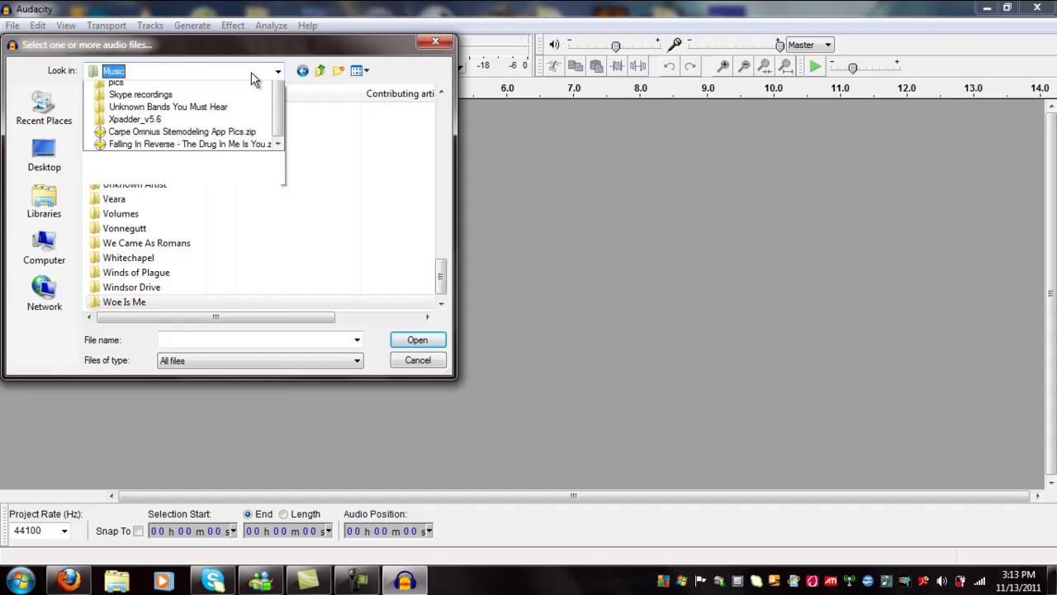
{"action": "left_click", "coordinate": [182, 114]}
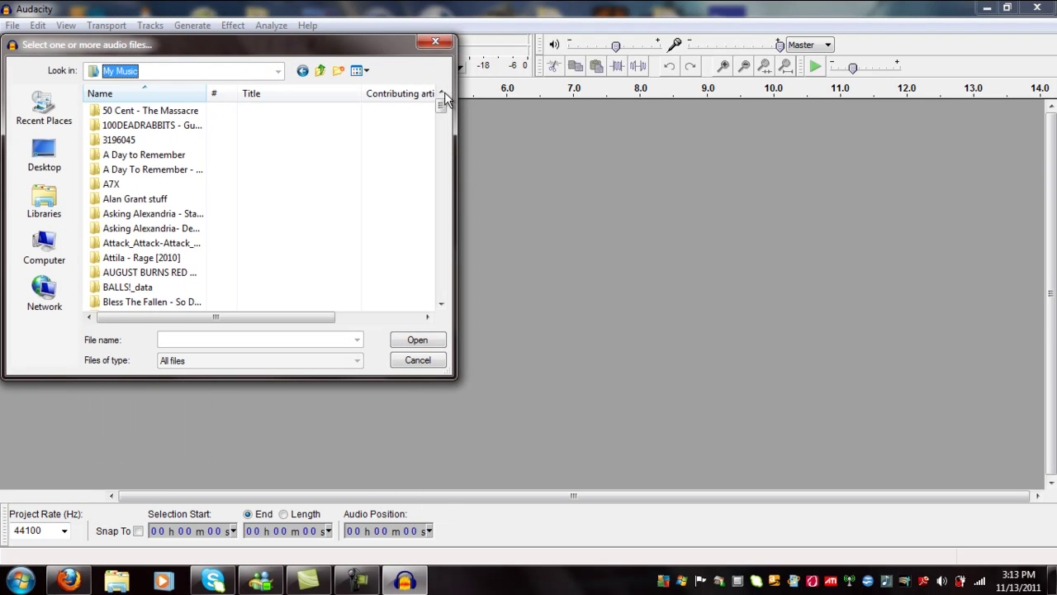
{"action": "left_click_drag", "start_coordinate": [444, 95], "coordinate": [441, 144]}
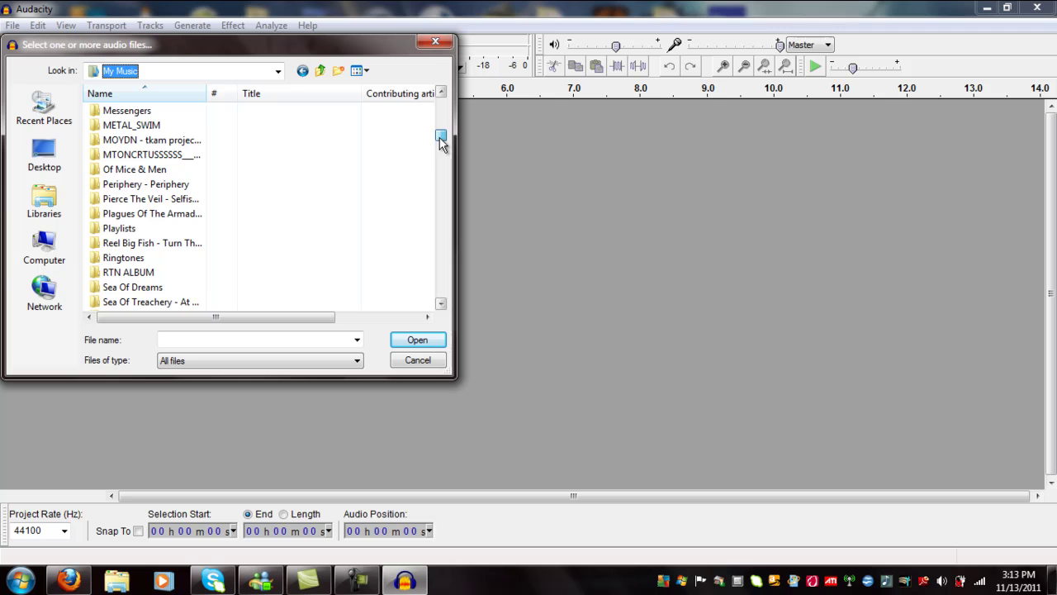
{"action": "double_click", "coordinate": [284, 170]}
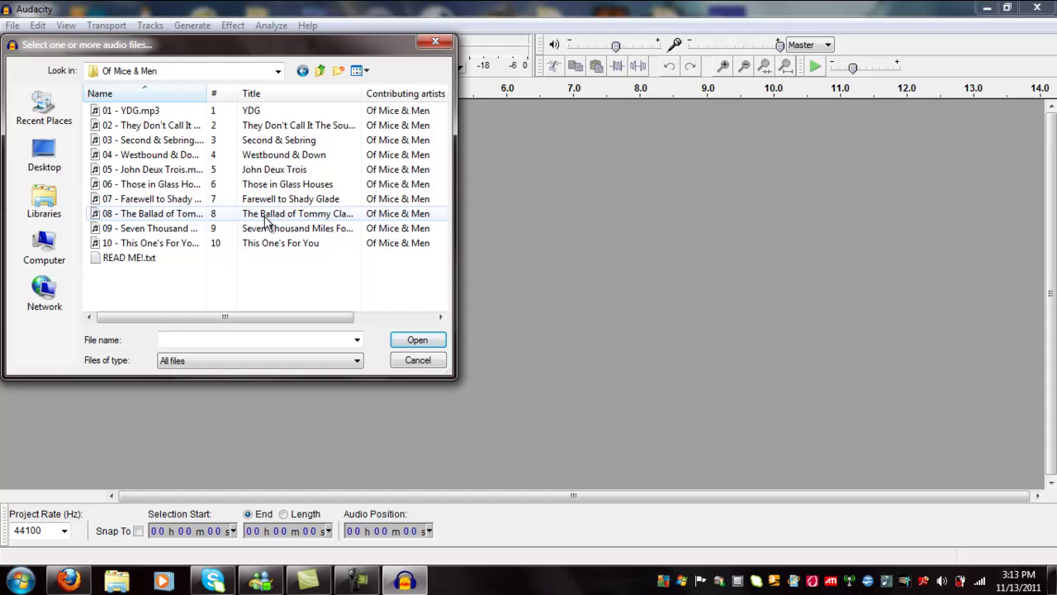
{"action": "left_click", "coordinate": [269, 139]}
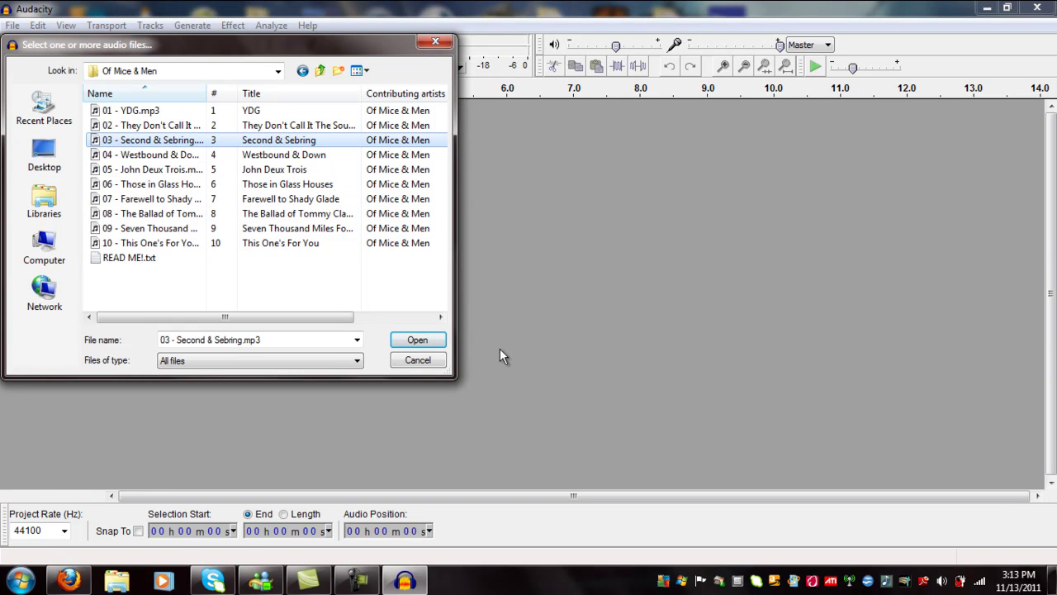
Step: Import 03 - Second & Sebring and preview its playback
{"action": "left_click", "coordinate": [433, 341]}
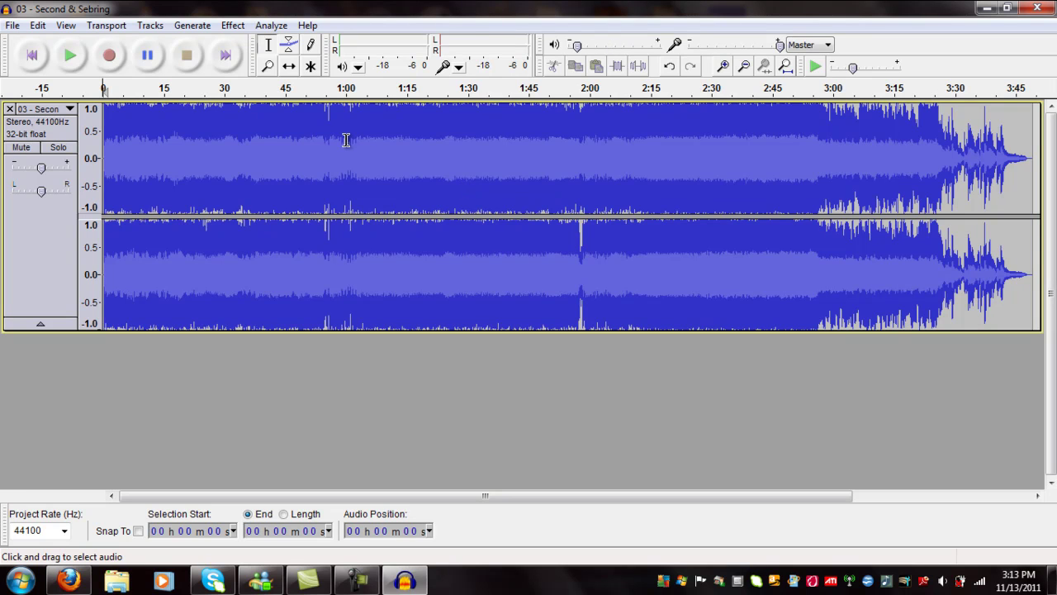
{"action": "left_click", "coordinate": [70, 55]}
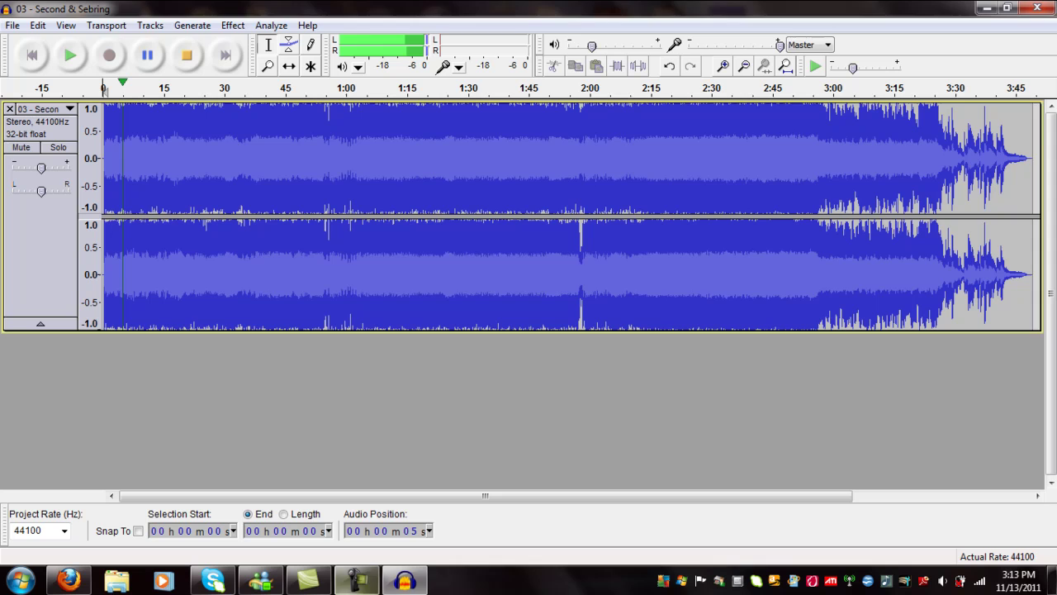
{"action": "left_click", "coordinate": [356, 580]}
{"action": "left_click", "coordinate": [1023, 464]}
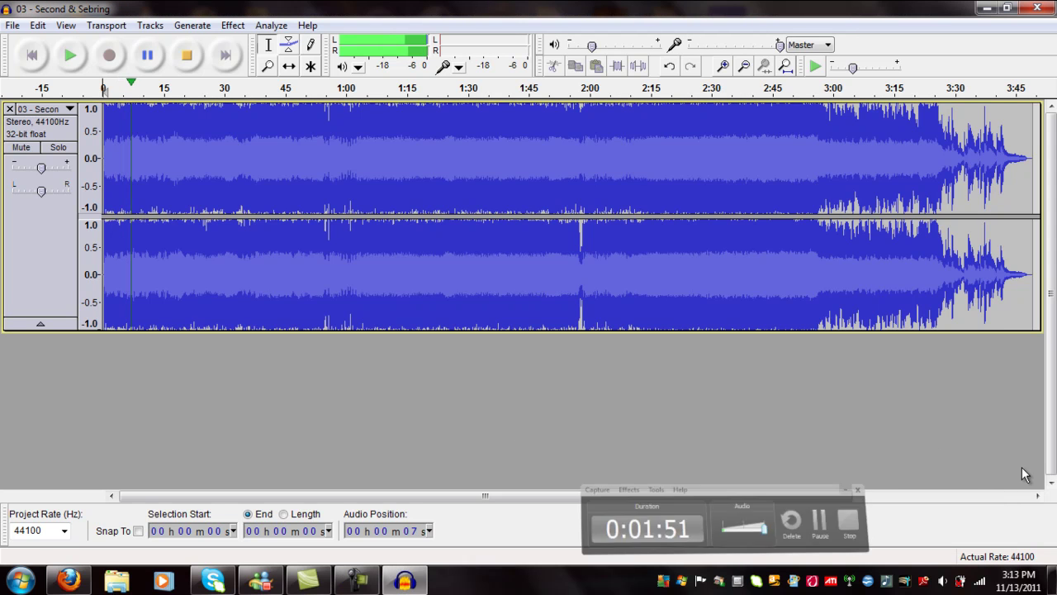
{"action": "left_click", "coordinate": [186, 55]}
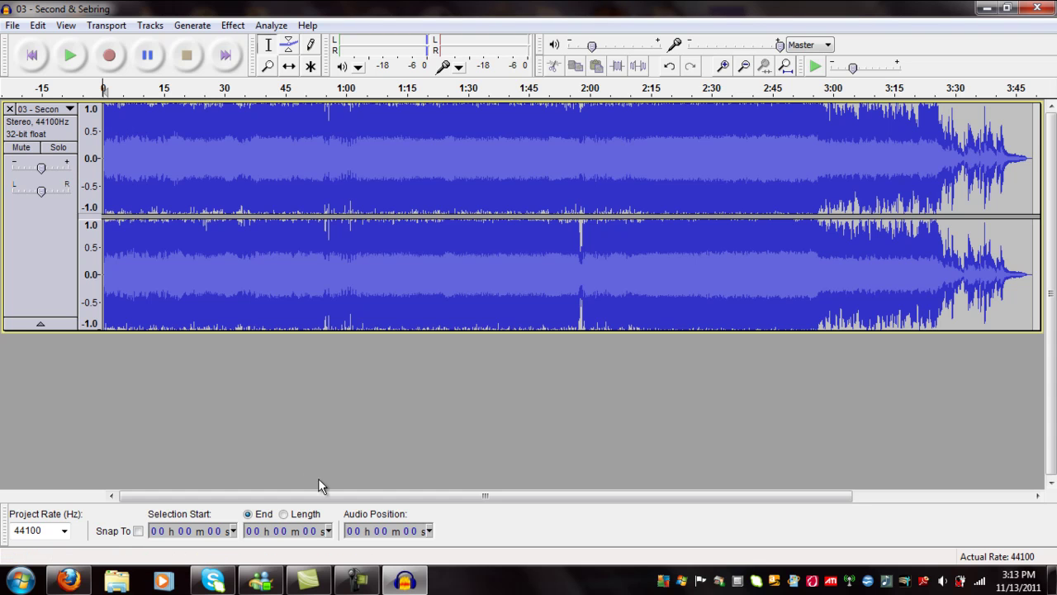
Step: Replay the song briefly, then select the entire track
{"action": "left_click", "coordinate": [356, 580]}
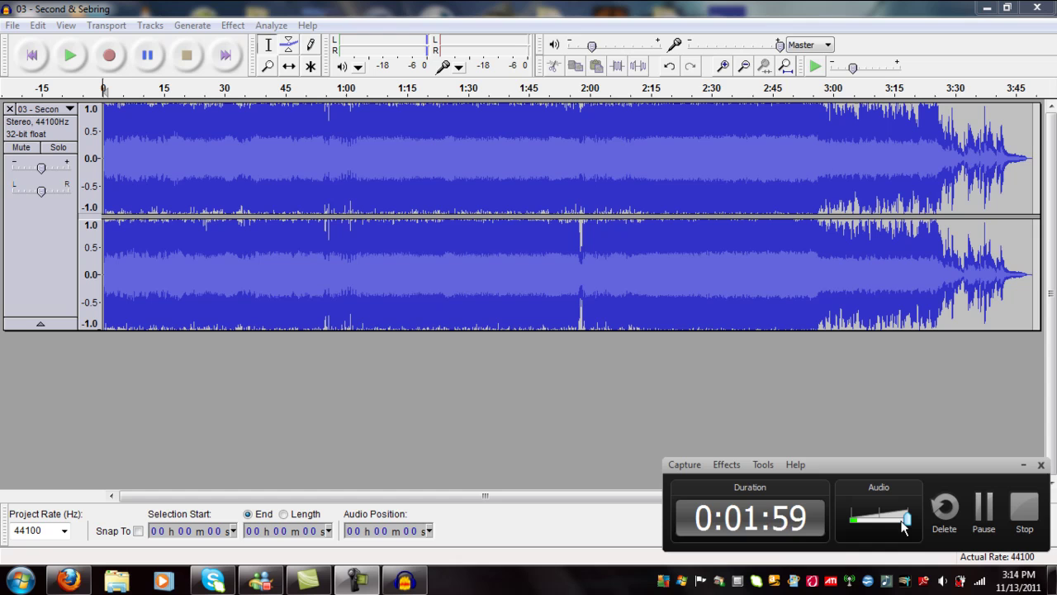
{"action": "left_click", "coordinate": [769, 467]}
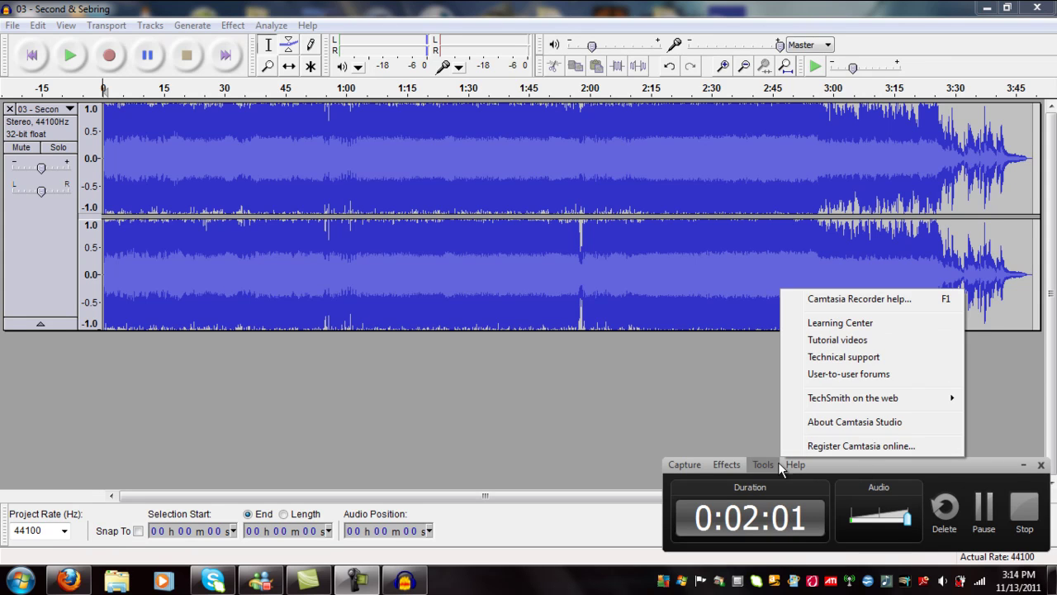
{"action": "left_click", "coordinate": [849, 483]}
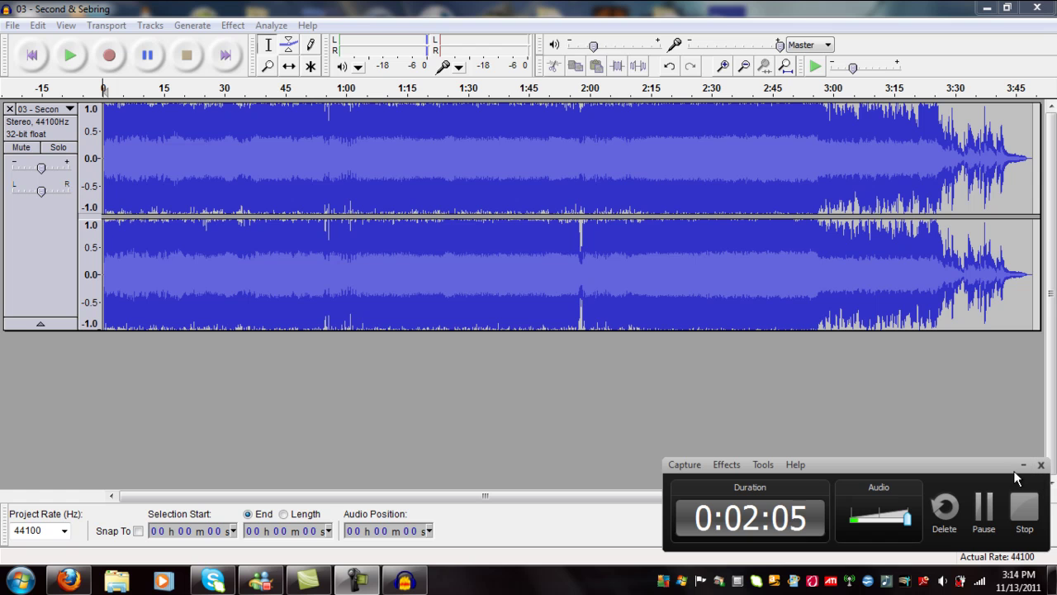
{"action": "left_click", "coordinate": [66, 46]}
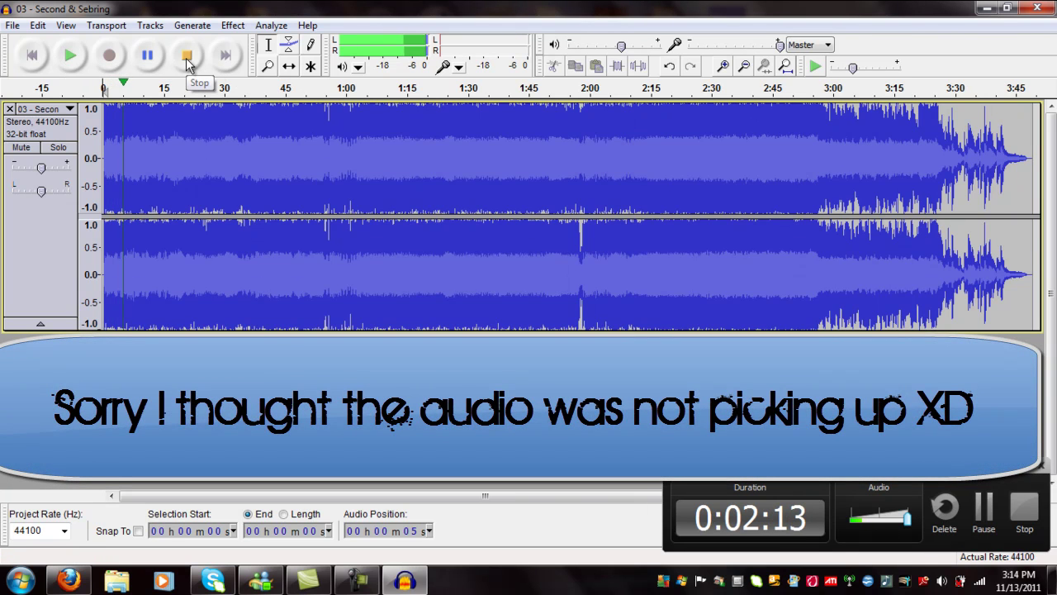
{"action": "left_click", "coordinate": [187, 56]}
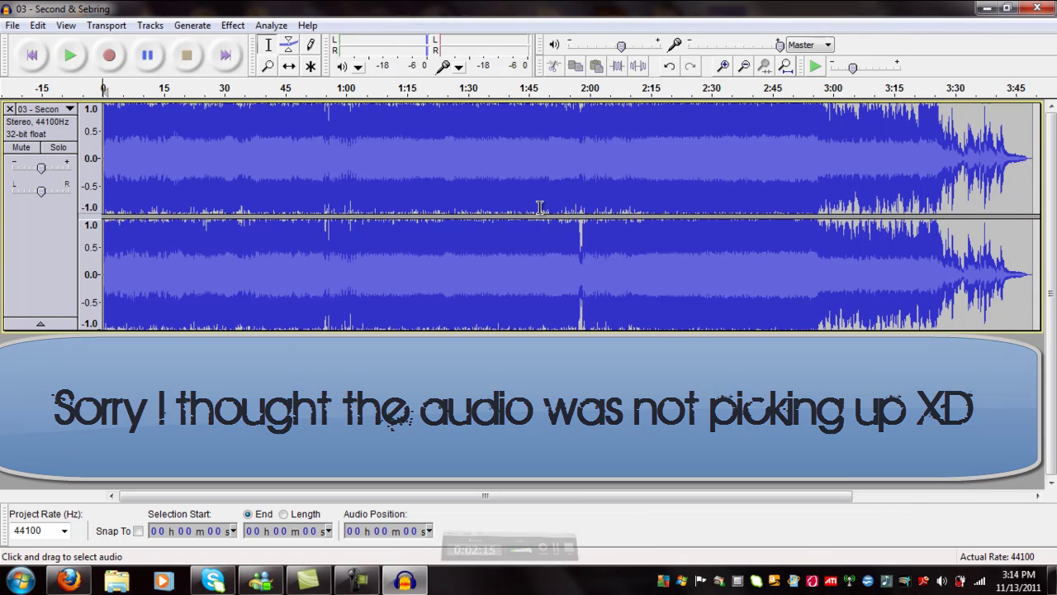
{"action": "left_click", "coordinate": [63, 129]}
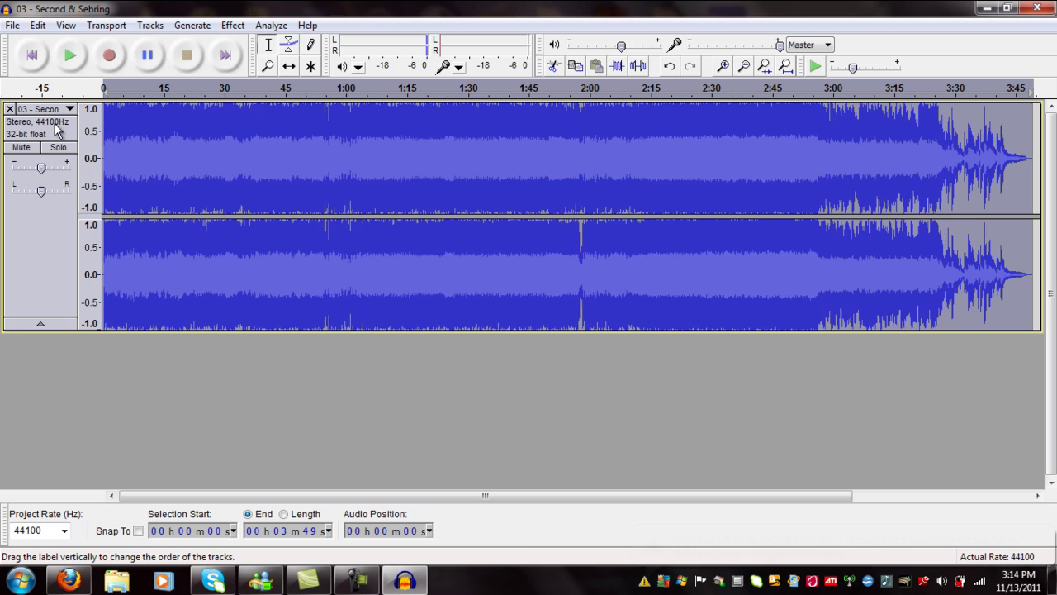
Step: In Effect > Change Pitch, set the key from C#/Db to A#/Bb
{"action": "left_click", "coordinate": [239, 29]}
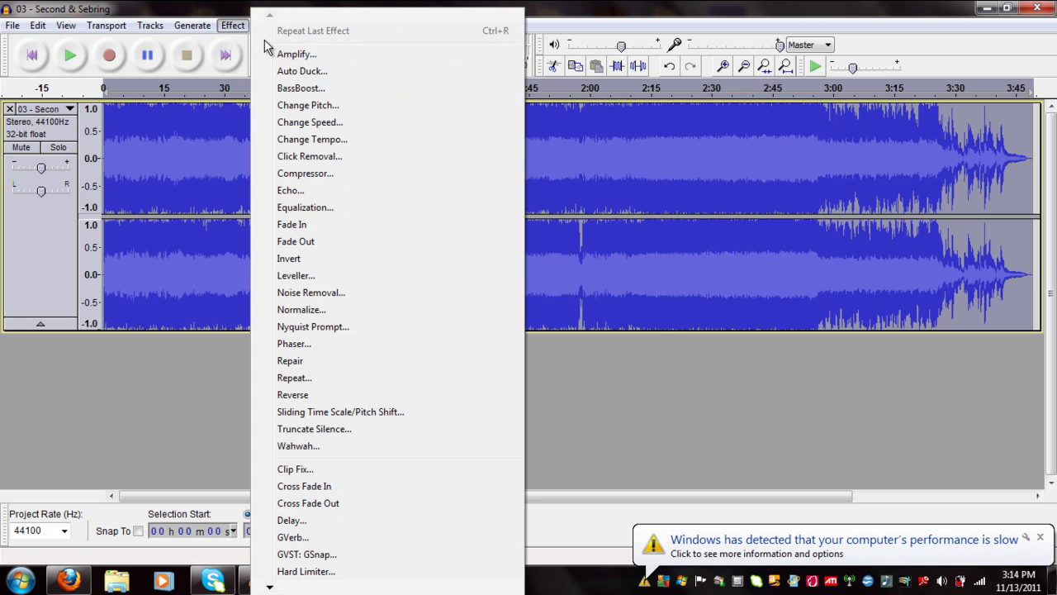
{"action": "left_click", "coordinate": [303, 106]}
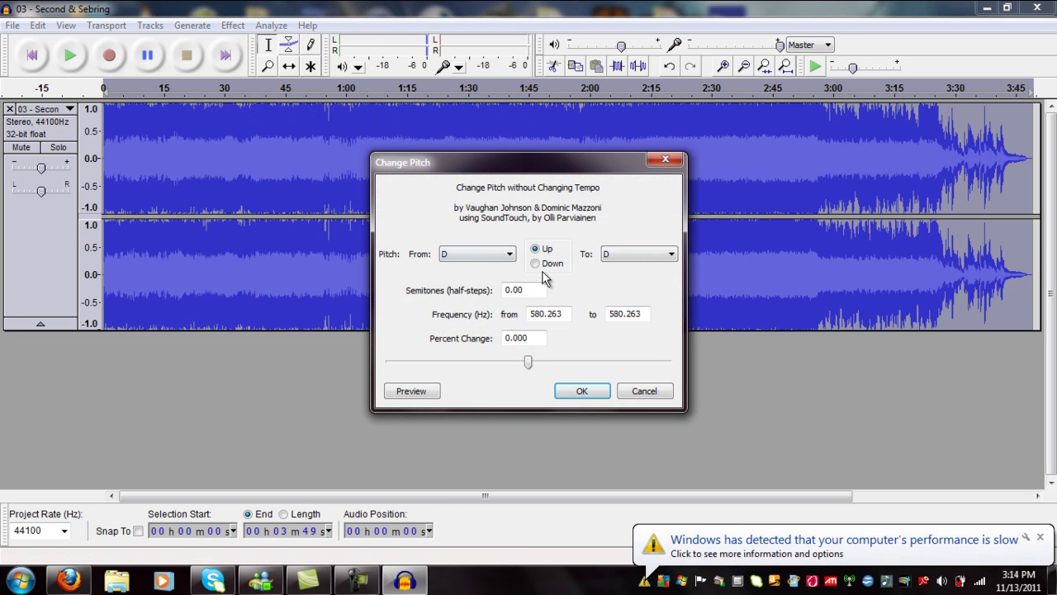
{"action": "left_click", "coordinate": [497, 253]}
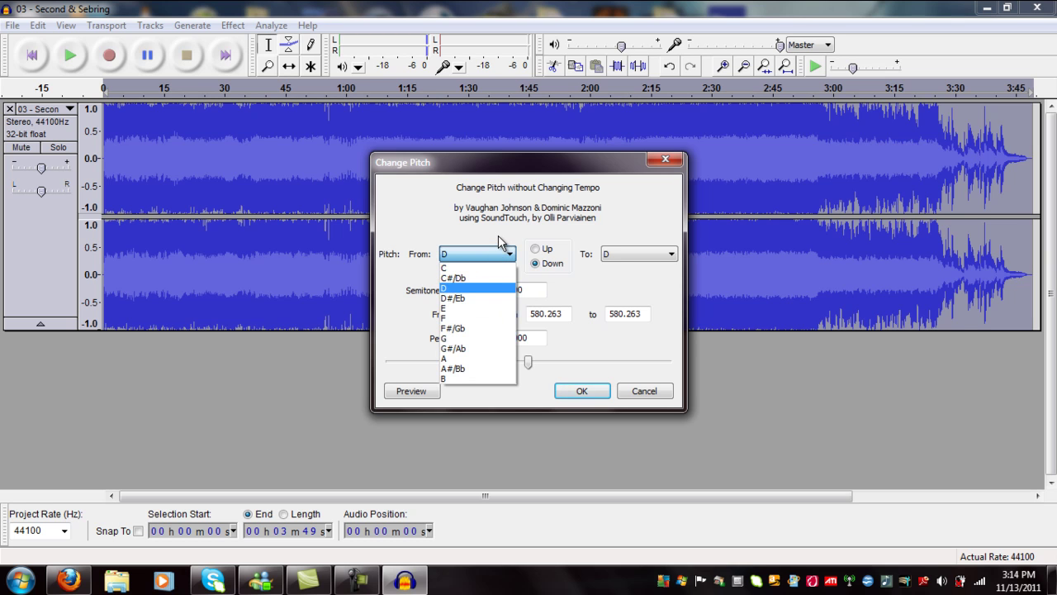
{"action": "left_click", "coordinate": [483, 278]}
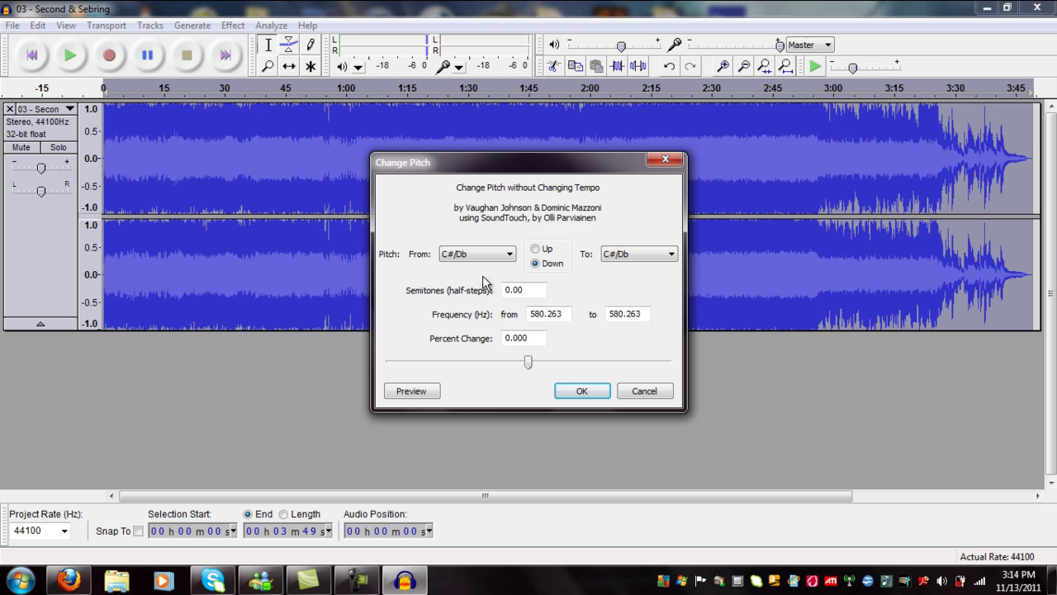
{"action": "left_click", "coordinate": [654, 259]}
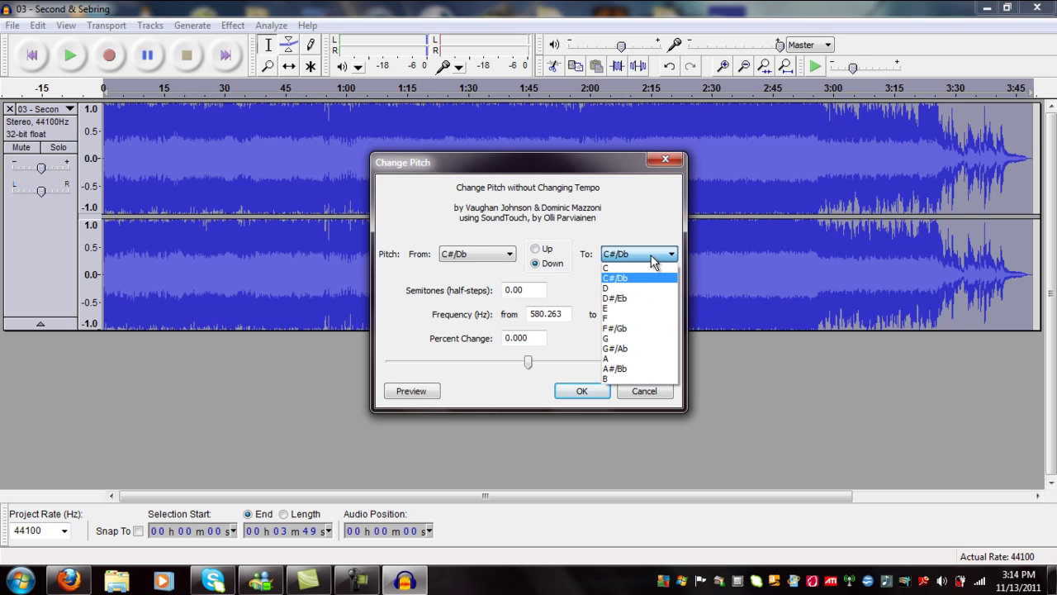
{"action": "left_click", "coordinate": [636, 368]}
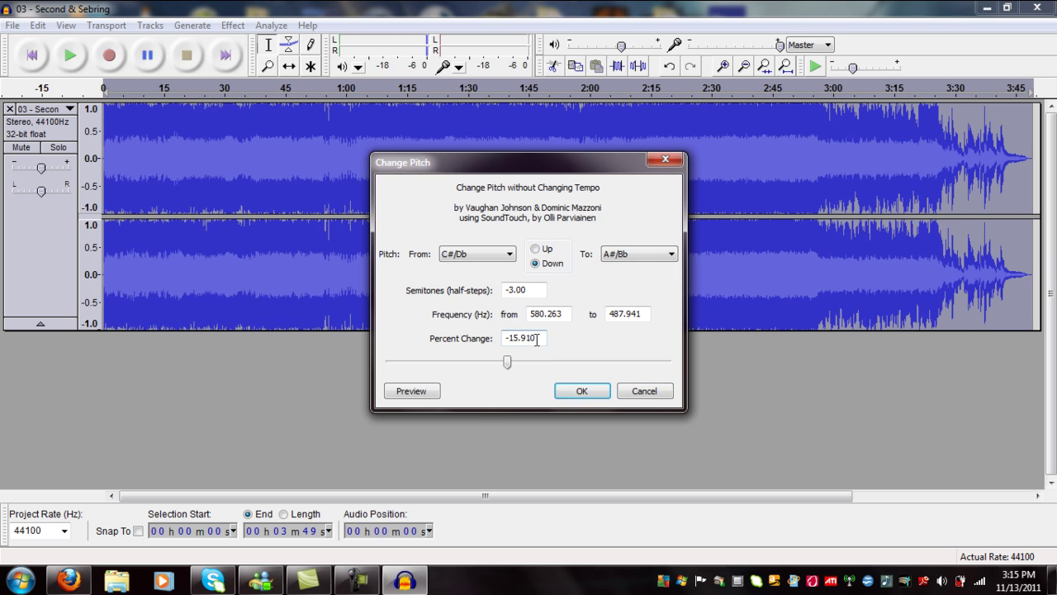
Step: Enter -15.910 percent change, keep A#/Bb as the target, and apply the shift
{"action": "left_click_drag", "start_coordinate": [537, 341], "coordinate": [504, 338]}
{"action": "left_click_drag", "start_coordinate": [543, 338], "coordinate": [499, 339]}
{"action": "type", "text": "-15.910"}
{"action": "left_click", "coordinate": [616, 258]}
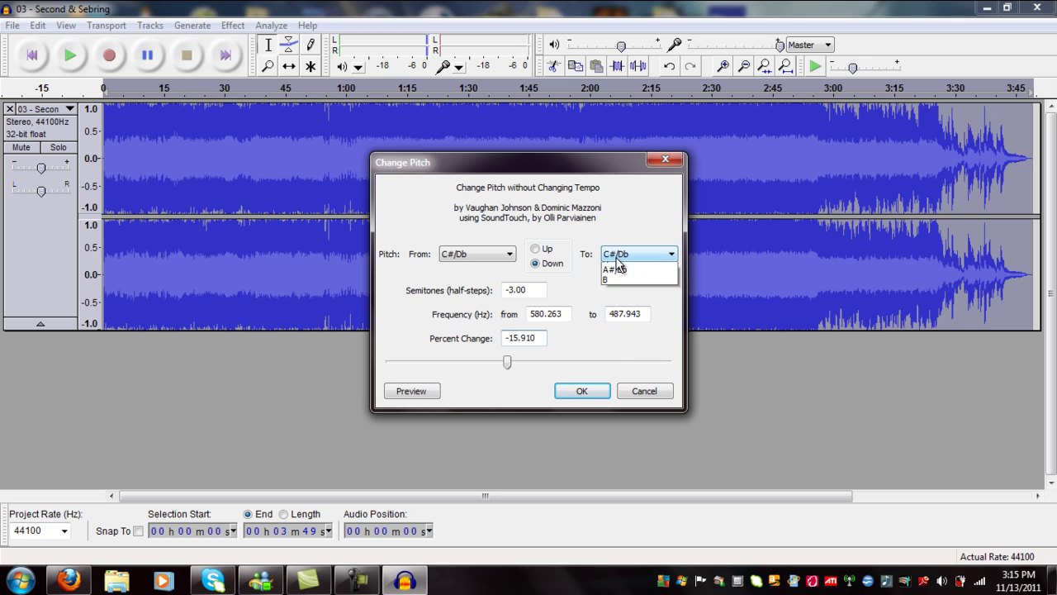
{"action": "left_click", "coordinate": [635, 371]}
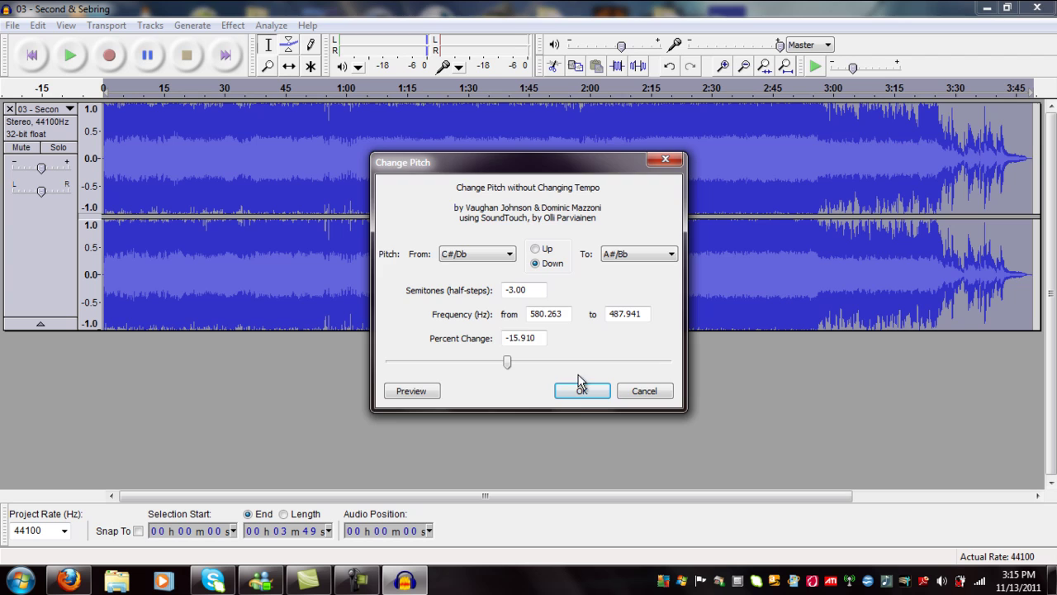
{"action": "left_click", "coordinate": [580, 389]}
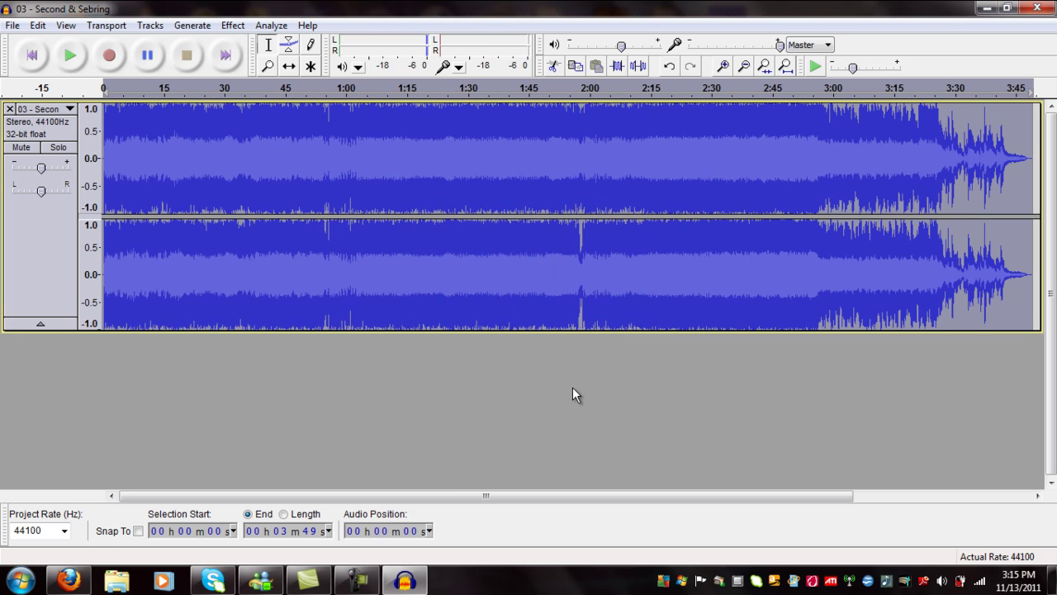
{"action": "left_click", "coordinate": [32, 66]}
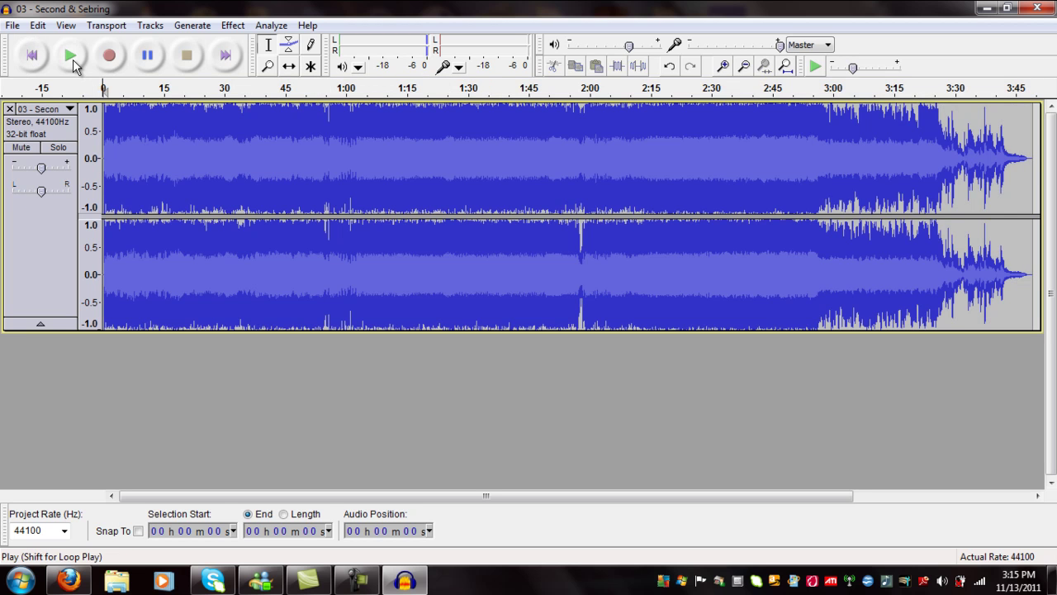
{"action": "left_click", "coordinate": [73, 59]}
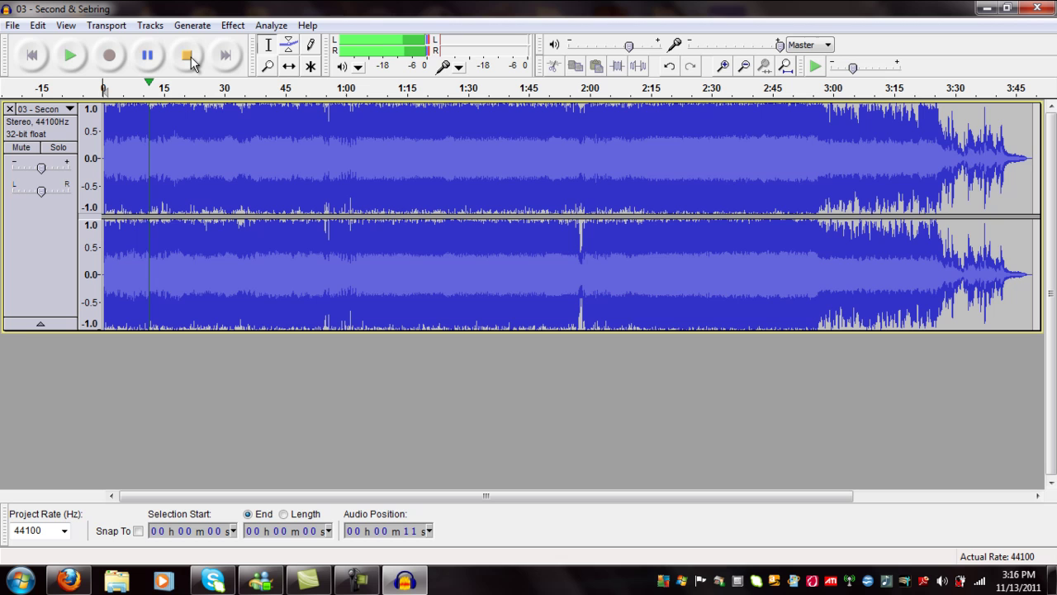
{"action": "left_click", "coordinate": [191, 58]}
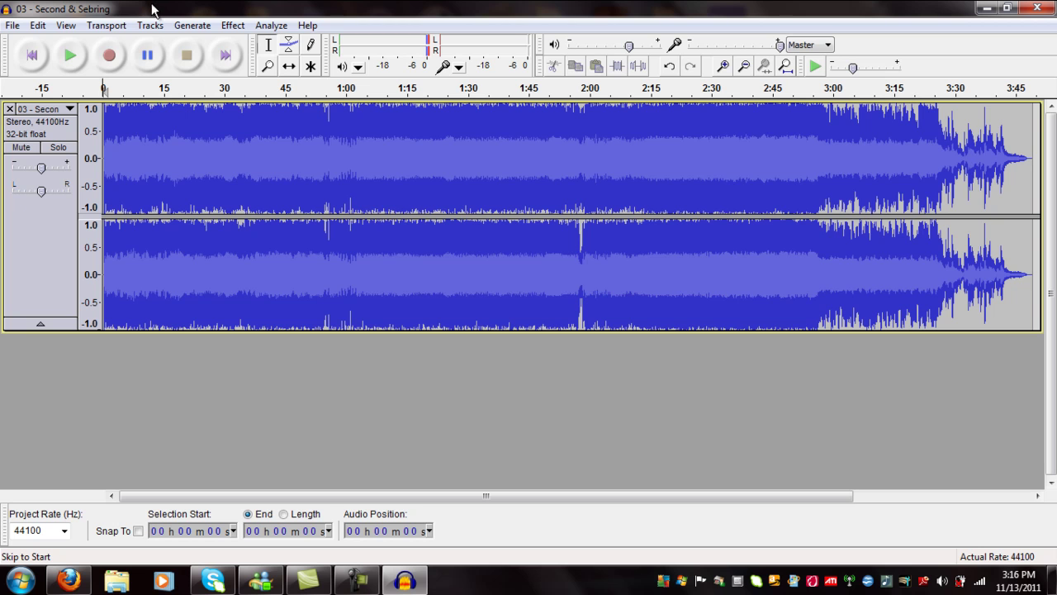
Step: Start an audio export and open the Documents library
{"action": "left_click", "coordinate": [13, 25]}
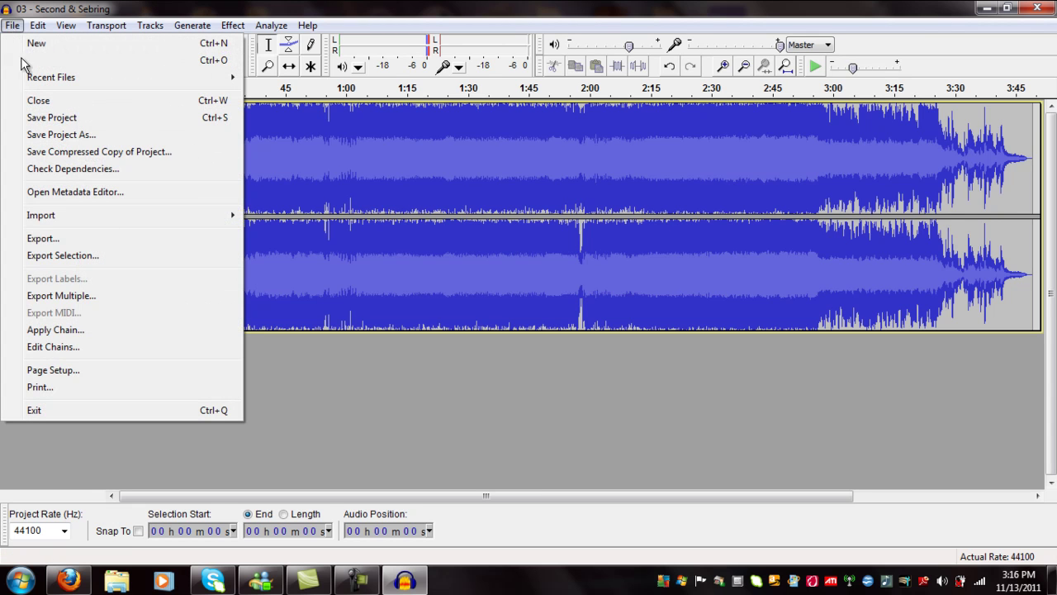
{"action": "left_click", "coordinate": [103, 240]}
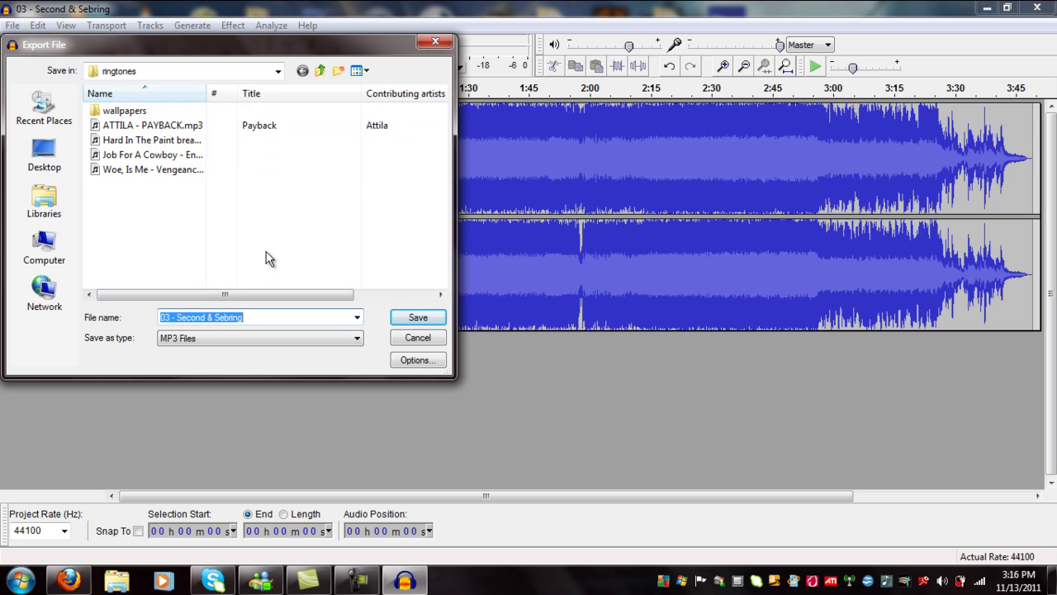
{"action": "left_click", "coordinate": [66, 211]}
{"action": "double_click", "coordinate": [205, 109]}
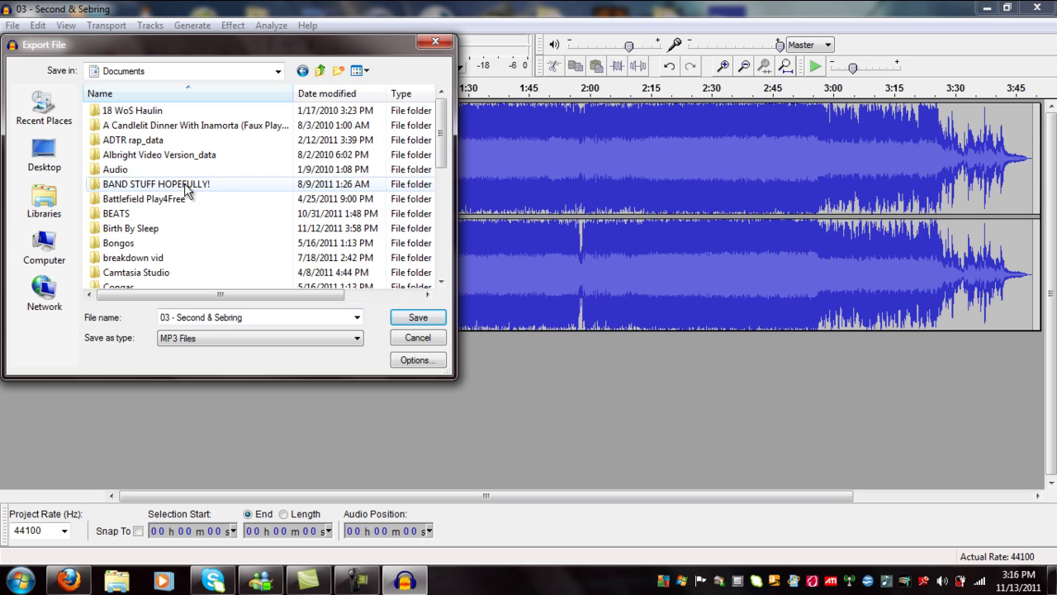
Step: Enter the pitch lowered music folder and name the file Of Mice & Men - Second & Sebring (Drop A#)
{"action": "left_click", "coordinate": [184, 175]}
{"action": "type", "text": "pitch lowered music"}
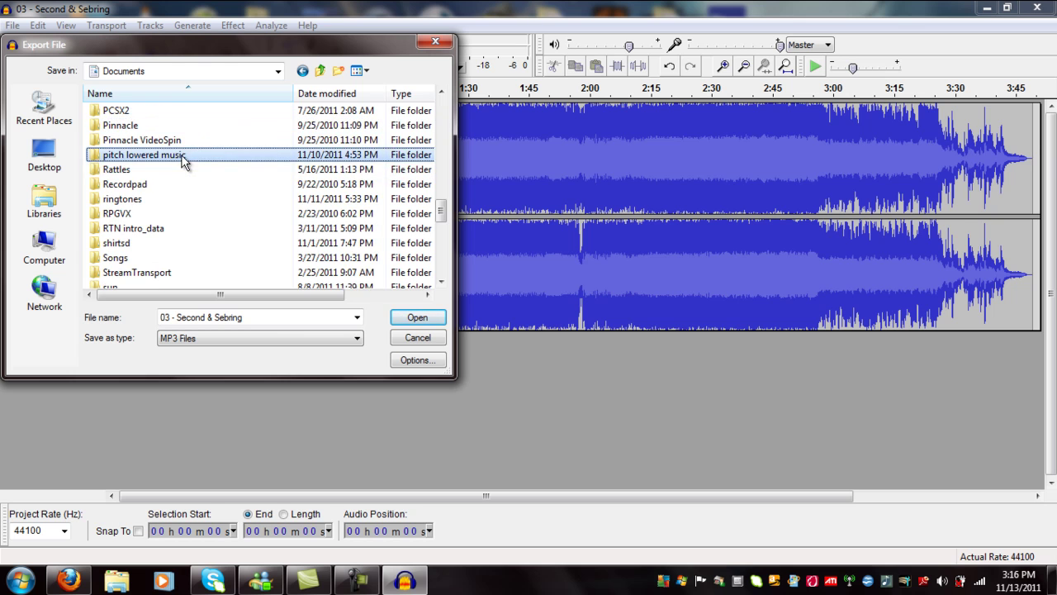
{"action": "double_click", "coordinate": [182, 155]}
{"action": "triple_click", "coordinate": [259, 317]}
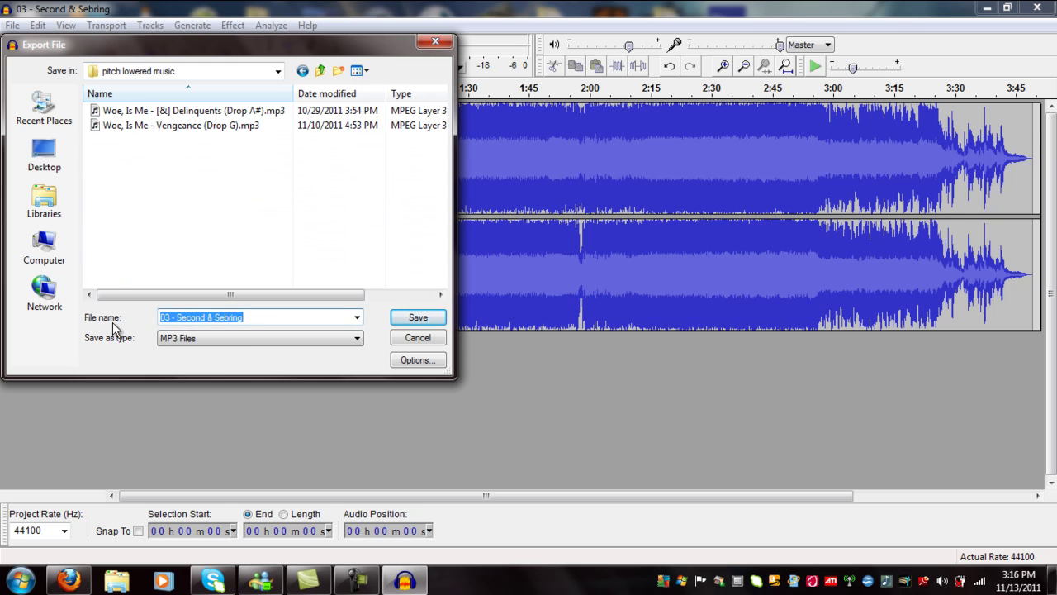
{"action": "type", "text": "Of Mice & Men"}
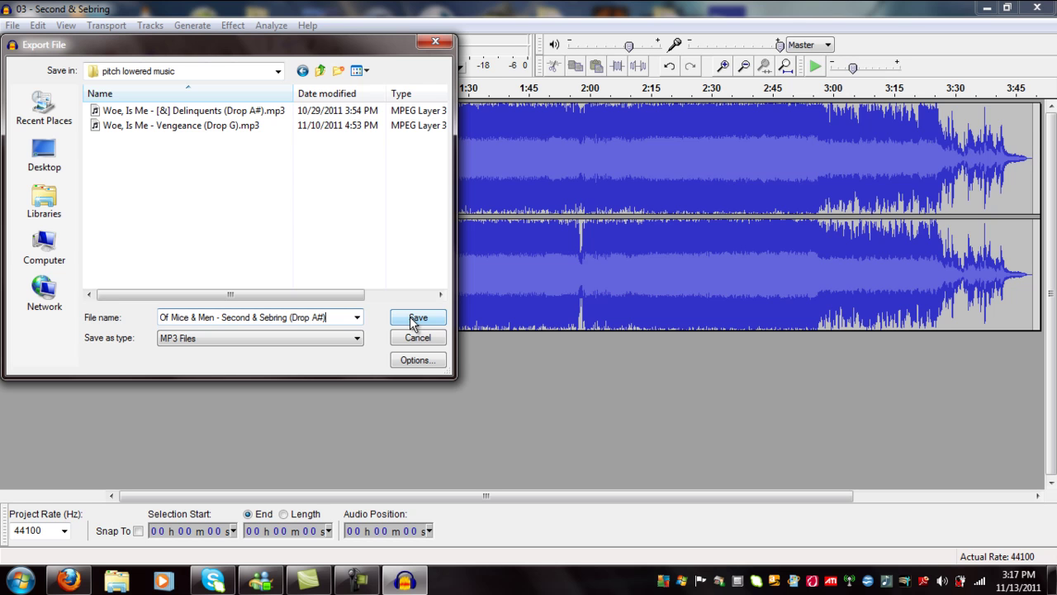
Step: Set the MP3 export quality to 320 kbps
{"action": "left_click", "coordinate": [409, 360]}
{"action": "left_click", "coordinate": [549, 269]}
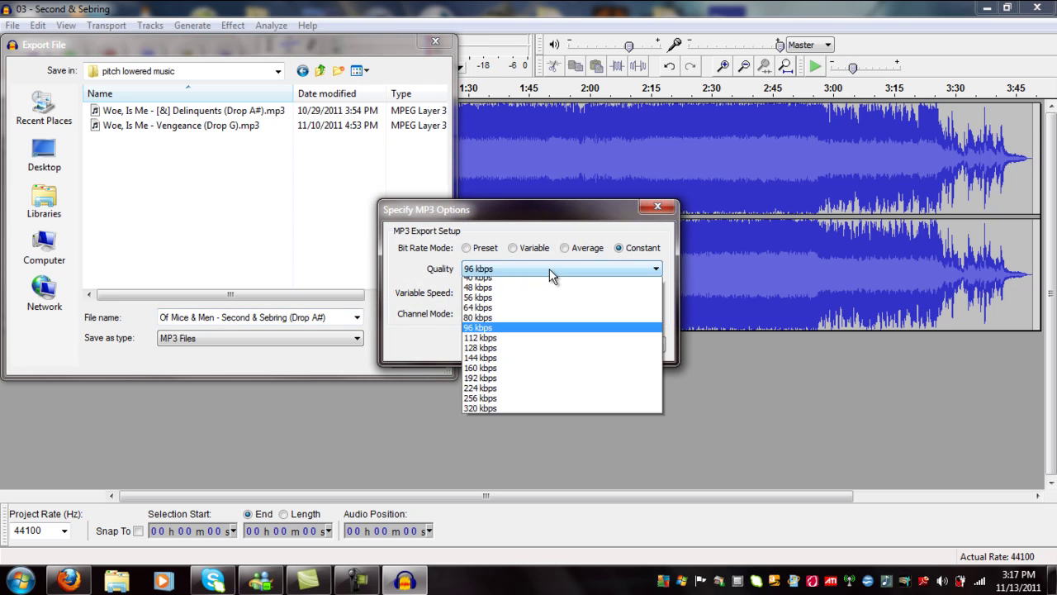
{"action": "left_click", "coordinate": [515, 450]}
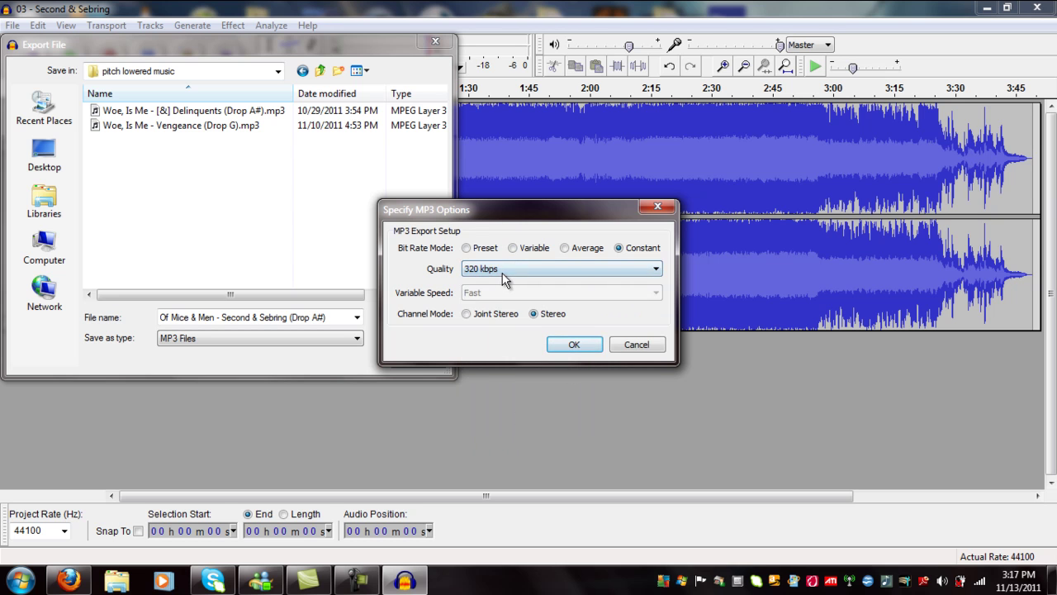
{"action": "left_click", "coordinate": [573, 345]}
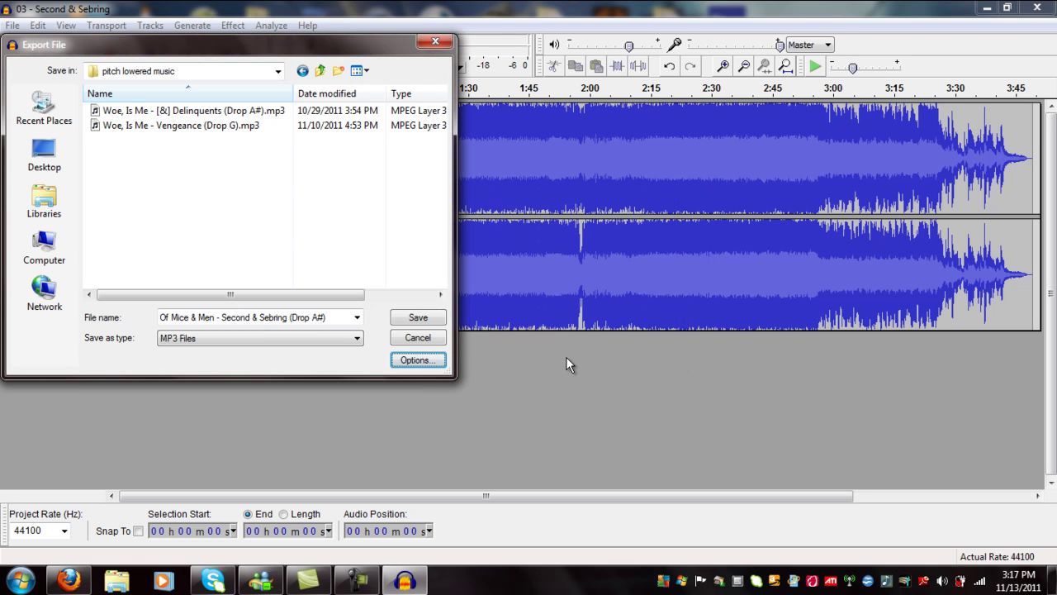
Step: Save the MP3, accepting the song's existing metadata tags
{"action": "left_click", "coordinate": [413, 316]}
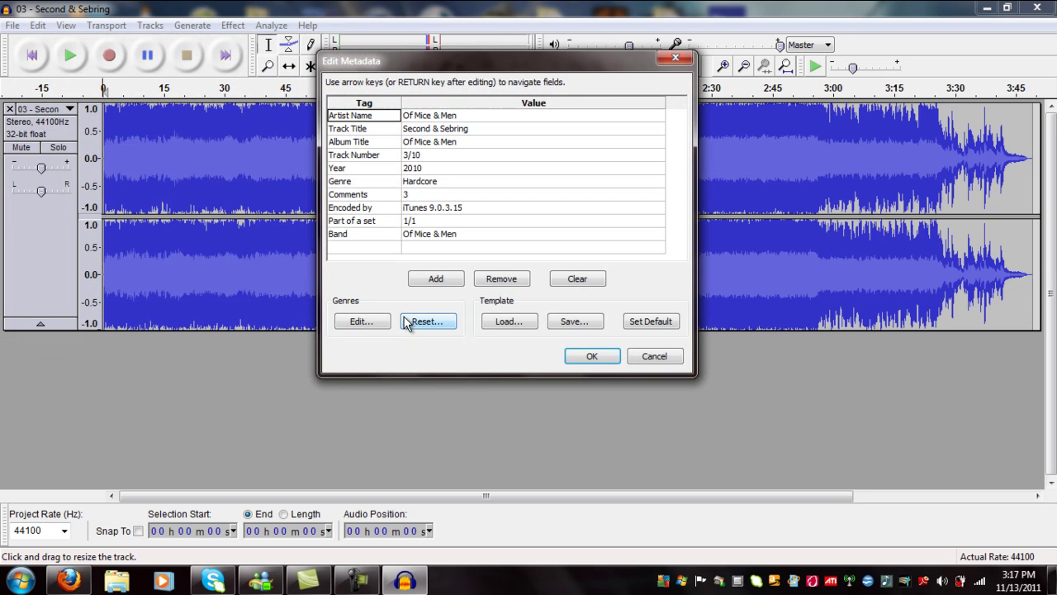
{"action": "left_click", "coordinate": [574, 357]}
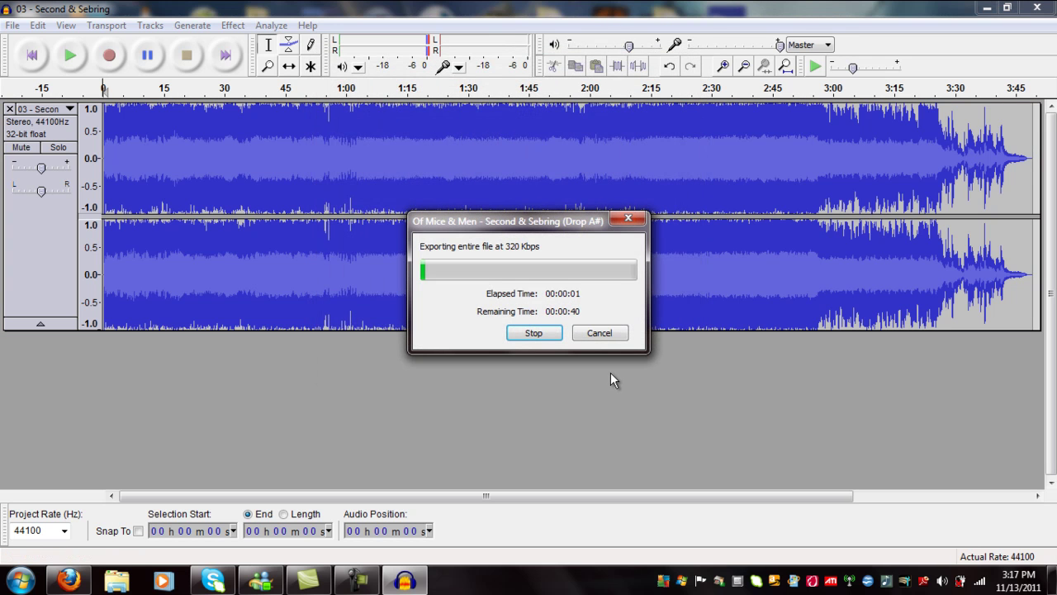
{"action": "left_click", "coordinate": [369, 582]}
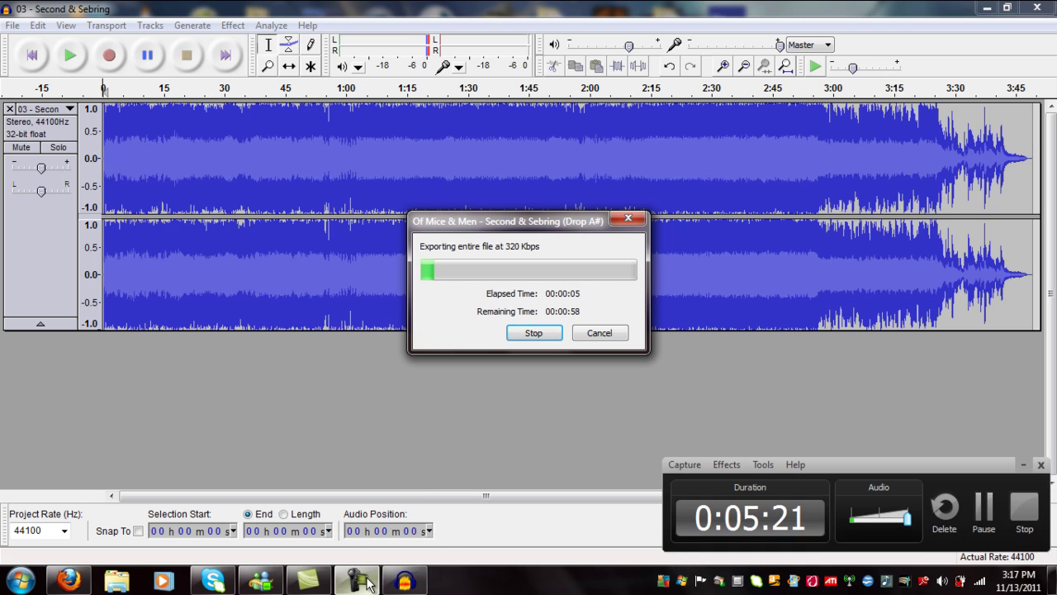
{"action": "left_click", "coordinate": [985, 512]}
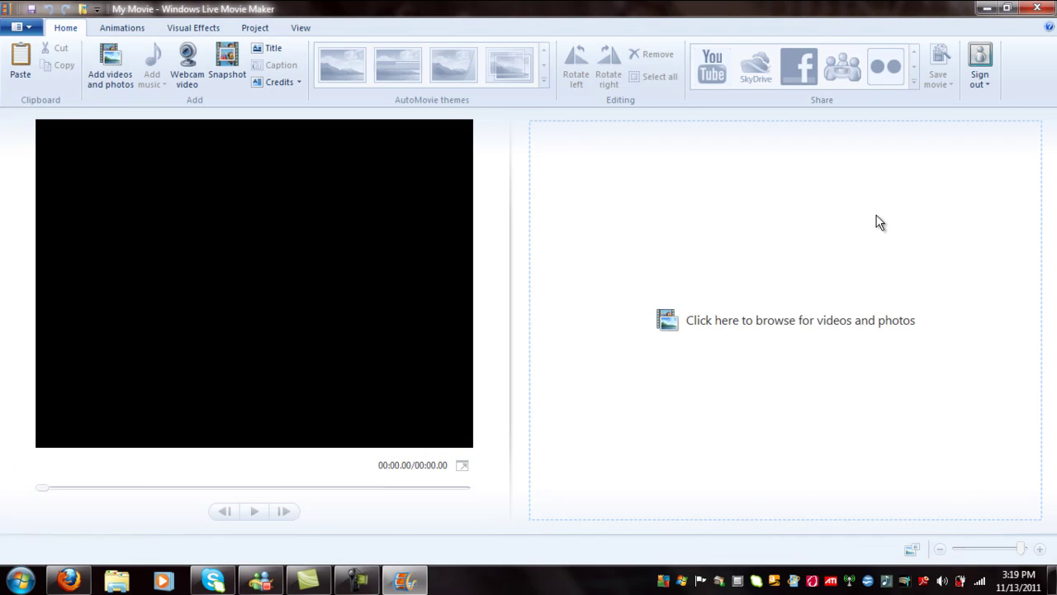
Step: Dismiss Movie Maker's file menu without opening a recent project
{"action": "left_click", "coordinate": [357, 578]}
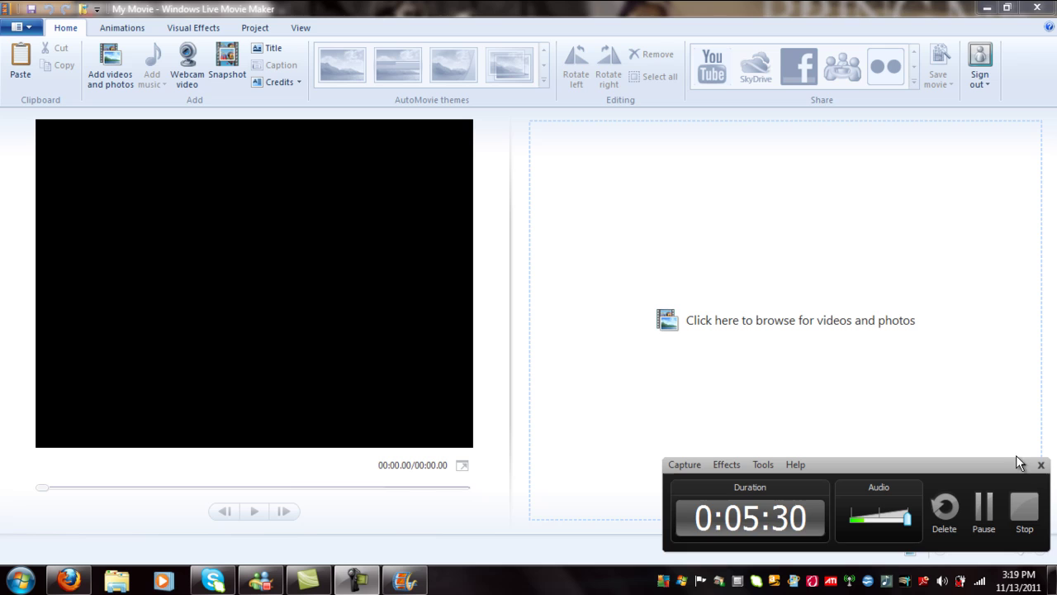
{"action": "left_click", "coordinate": [1023, 467]}
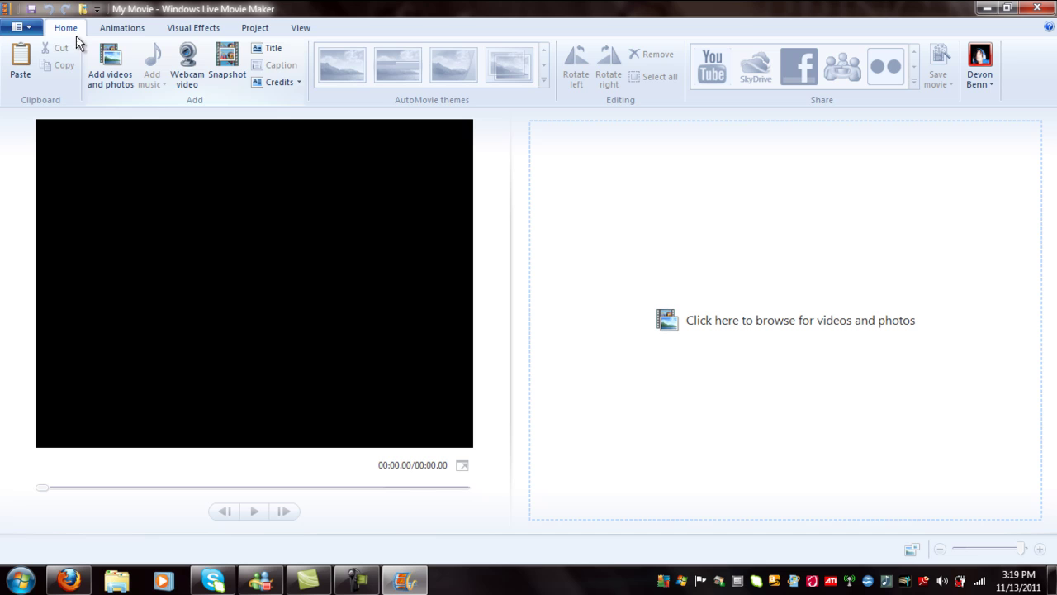
{"action": "left_click", "coordinate": [27, 27]}
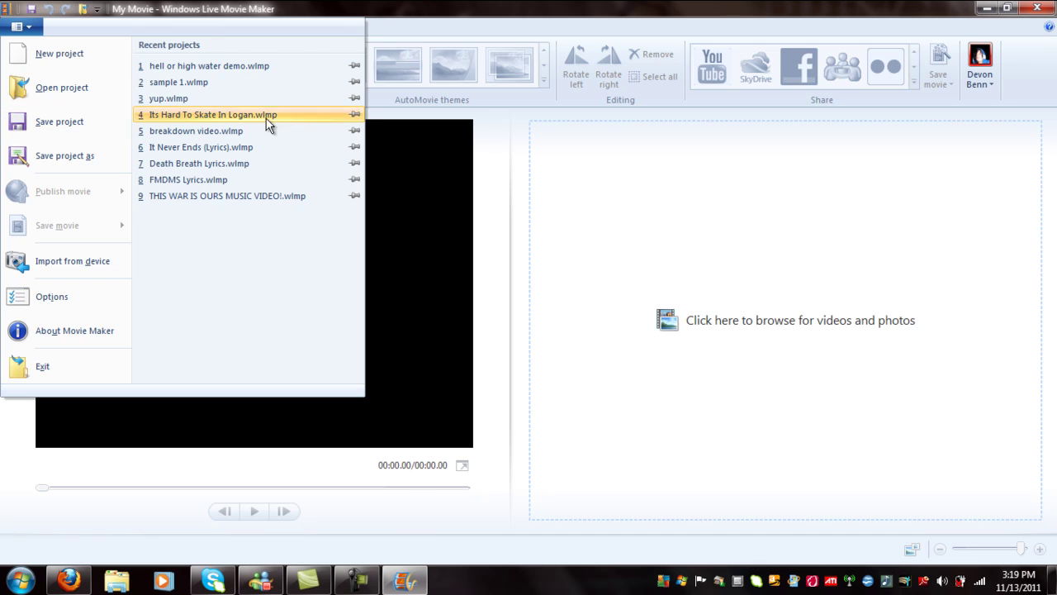
{"action": "left_click", "coordinate": [398, 10]}
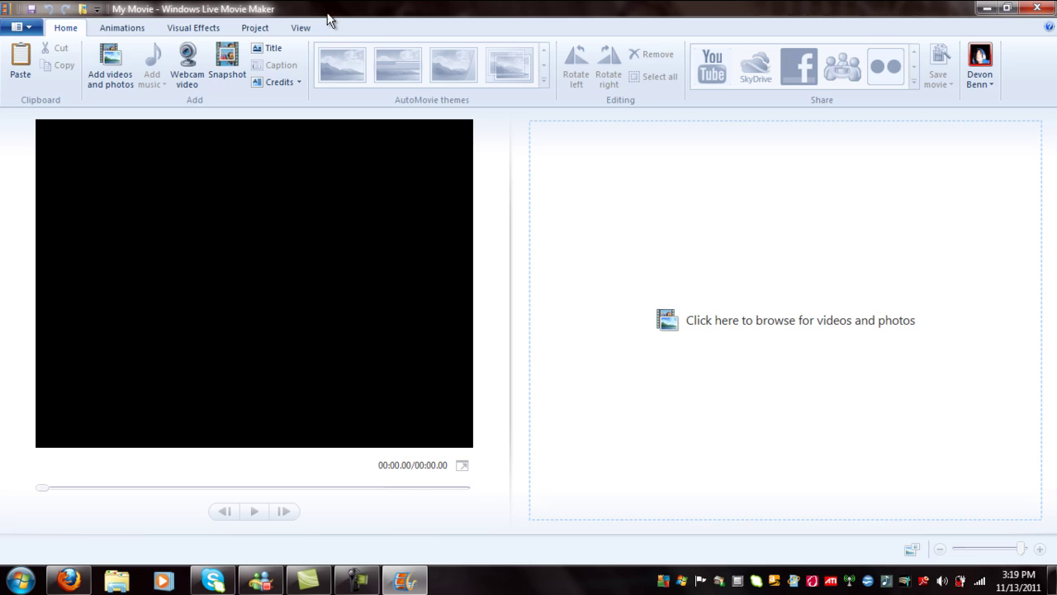
{"action": "left_click", "coordinate": [112, 69]}
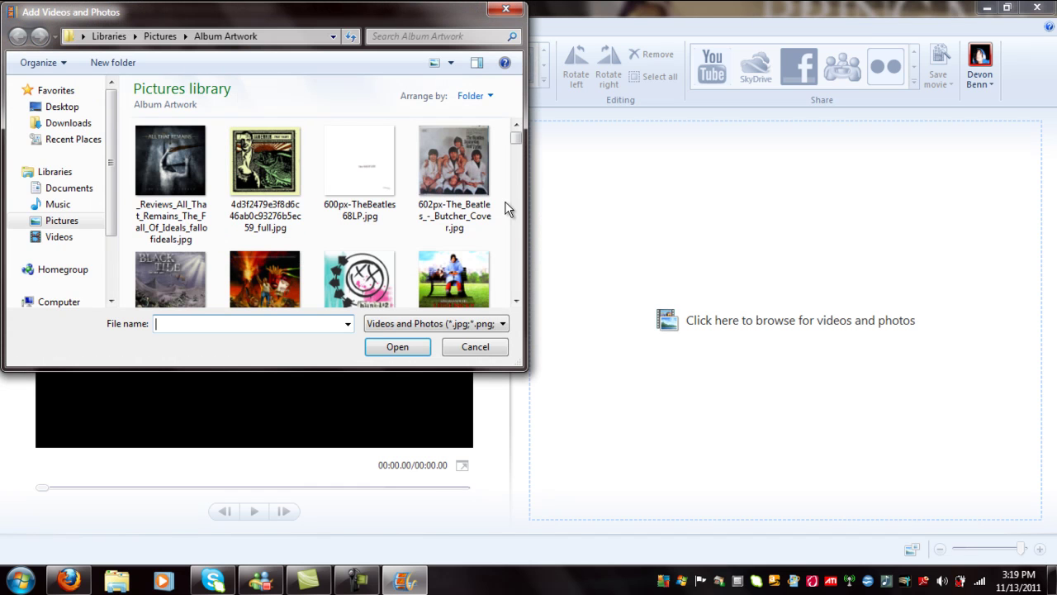
{"action": "left_click", "coordinate": [67, 204]}
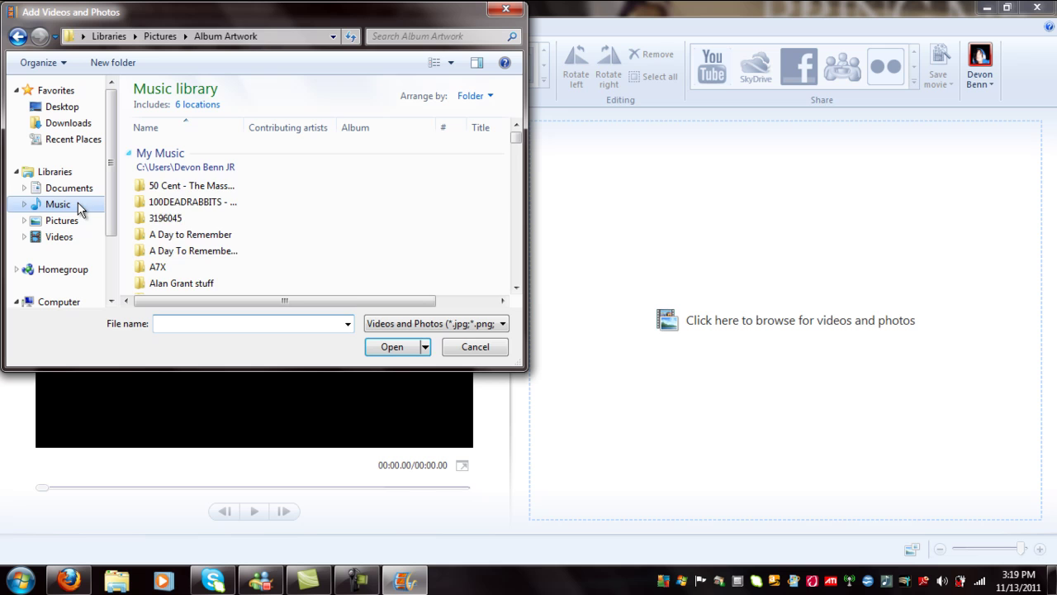
{"action": "left_click", "coordinate": [198, 201]}
{"action": "scroll", "coordinate": [201, 200], "scroll_direction": "down", "scroll_amount": 15}
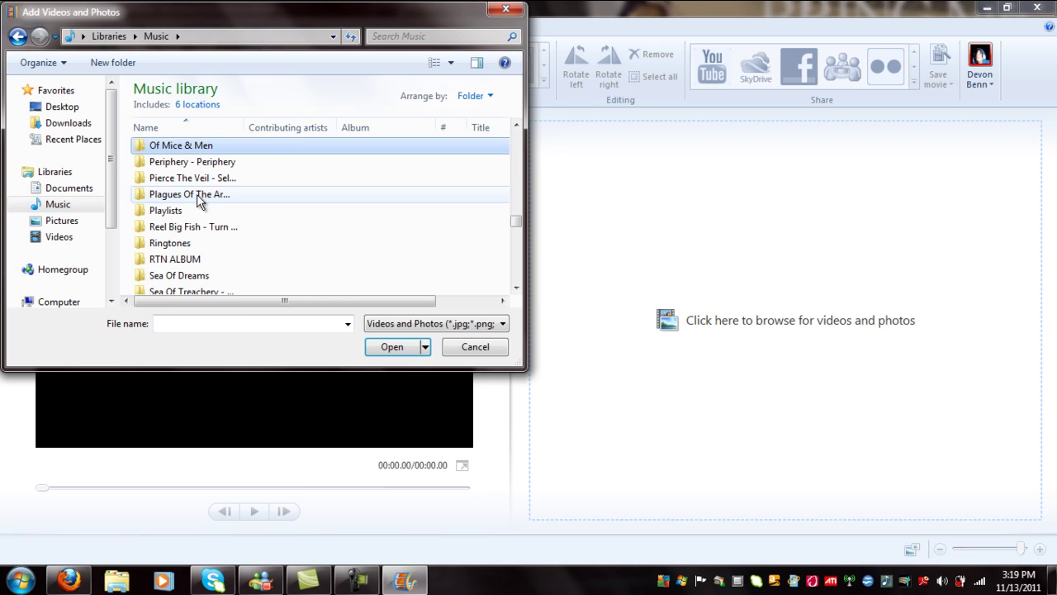
{"action": "double_click", "coordinate": [201, 152]}
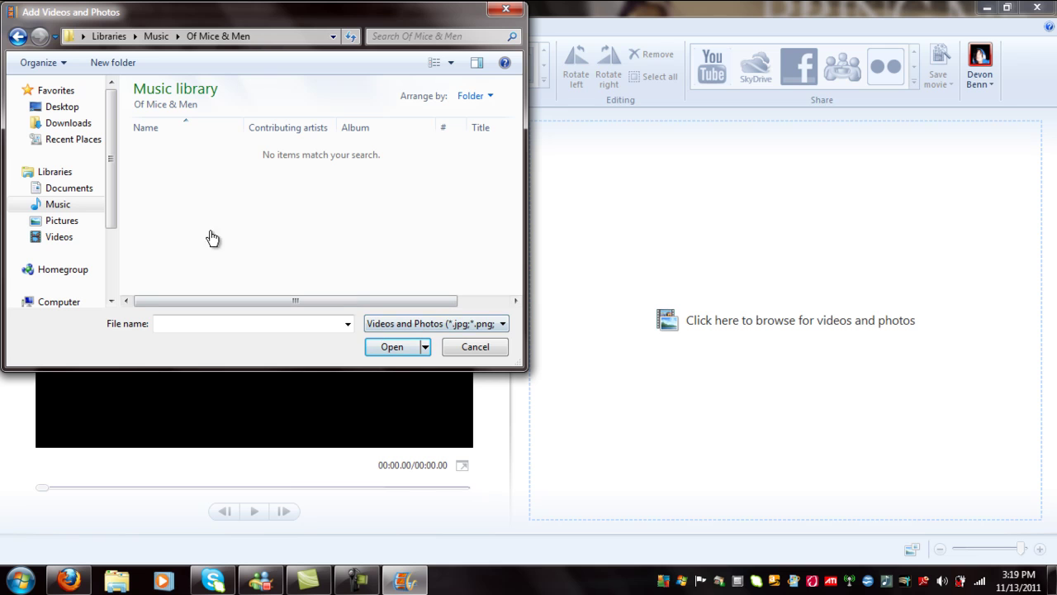
{"action": "left_click", "coordinate": [58, 207]}
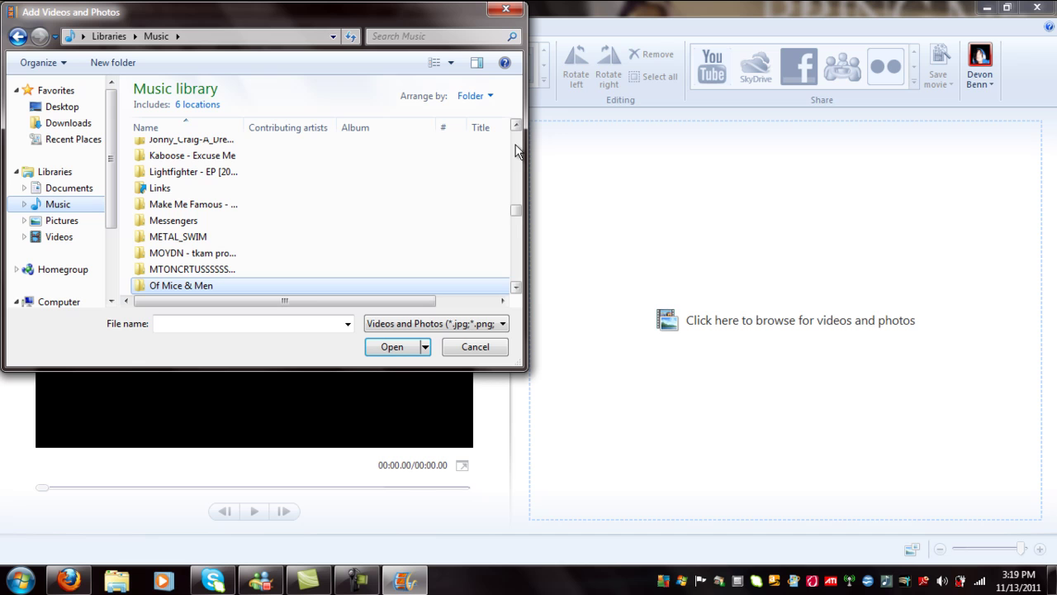
{"action": "left_click_drag", "start_coordinate": [515, 213], "coordinate": [514, 263]}
{"action": "left_click", "coordinate": [324, 242]}
{"action": "left_click", "coordinate": [323, 256]}
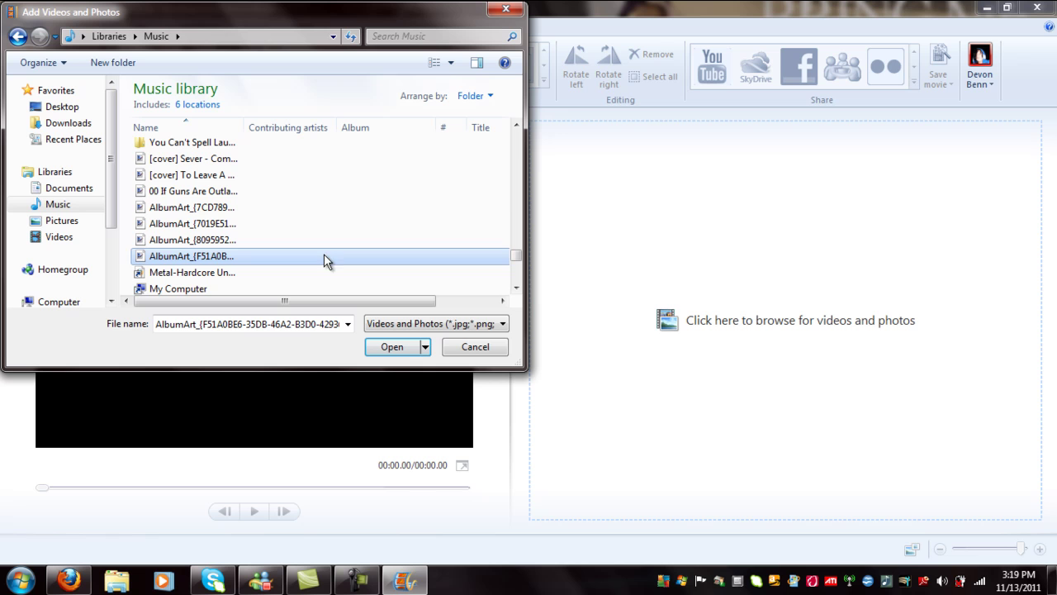
{"action": "left_click", "coordinate": [327, 207]}
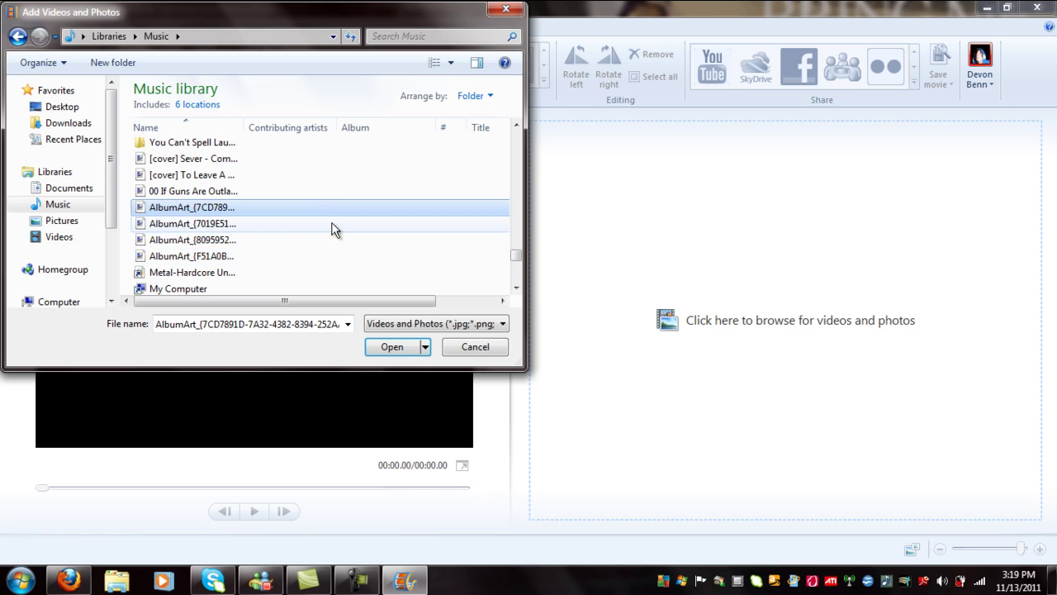
{"action": "left_click", "coordinate": [469, 346]}
{"action": "left_click", "coordinate": [357, 580]}
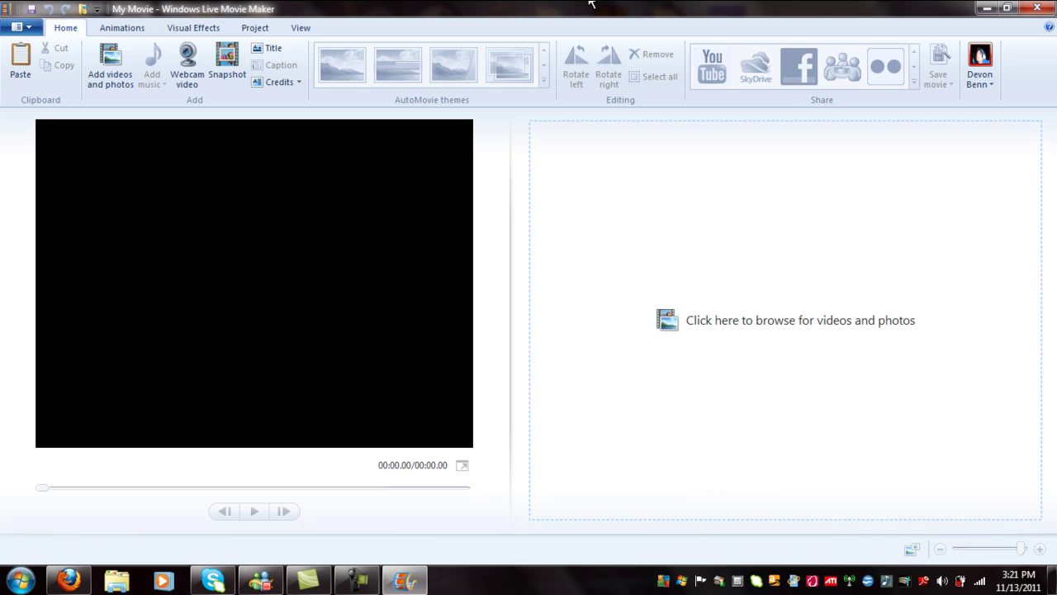
Step: Add the tumblr cover image from Music > Of Mice & Men as a 7-second photo clip
{"action": "left_click", "coordinate": [21, 27]}
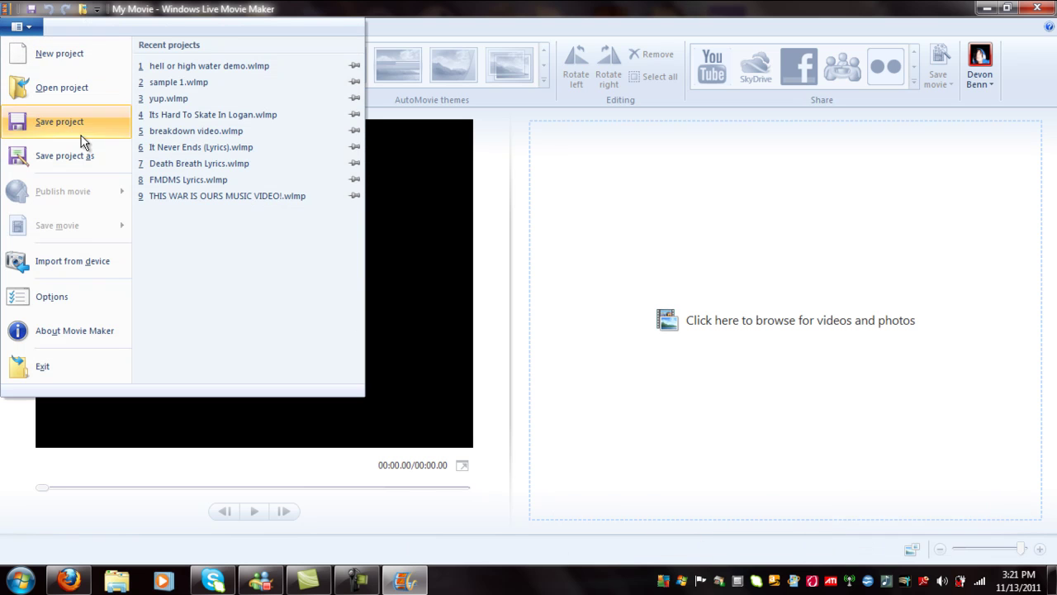
{"action": "left_click", "coordinate": [410, 8]}
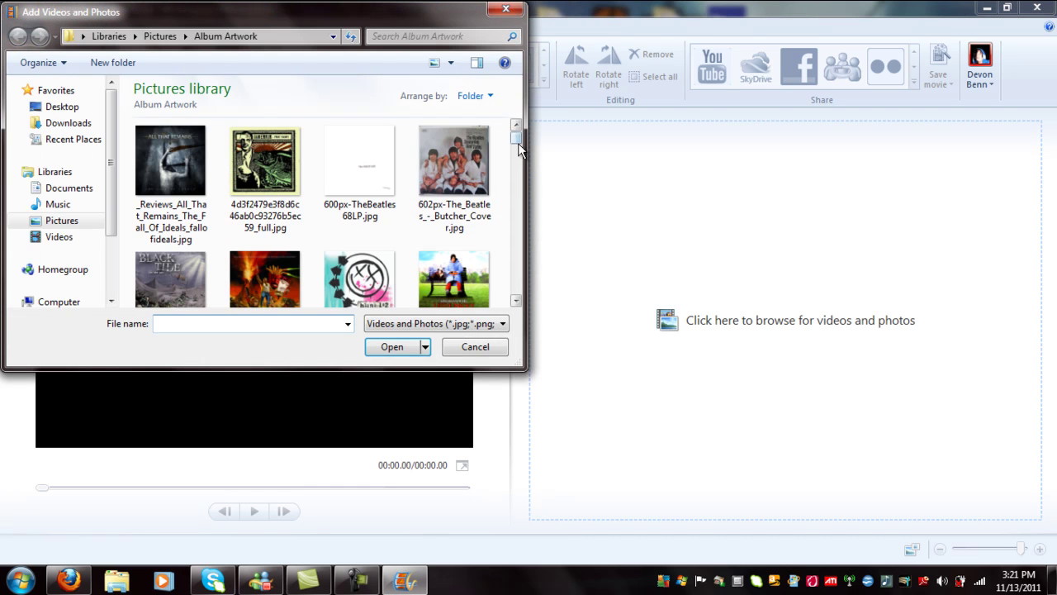
{"action": "left_click_drag", "start_coordinate": [519, 148], "coordinate": [519, 169]}
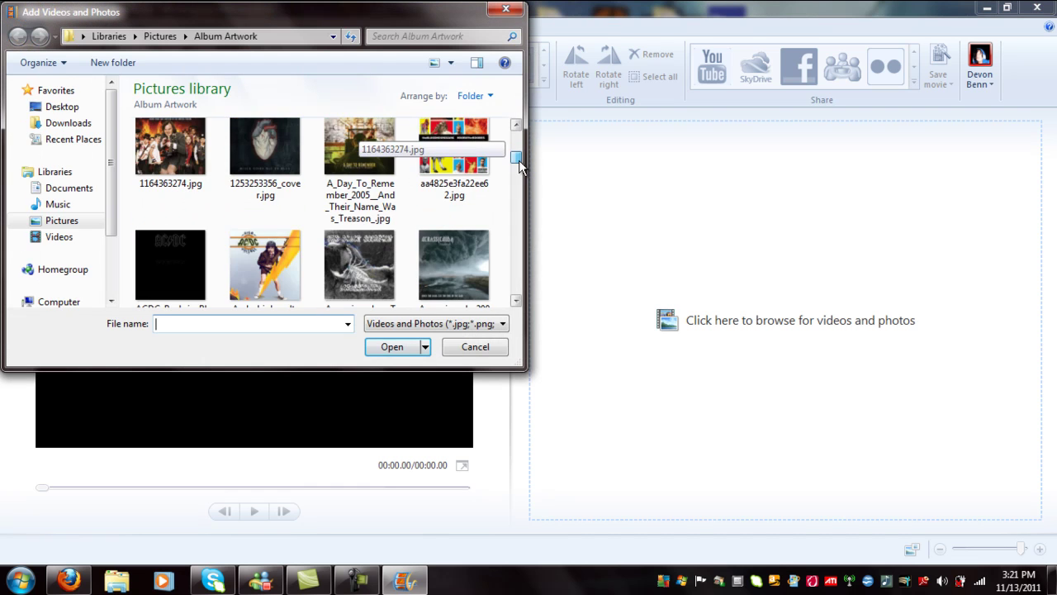
{"action": "left_click", "coordinate": [85, 202]}
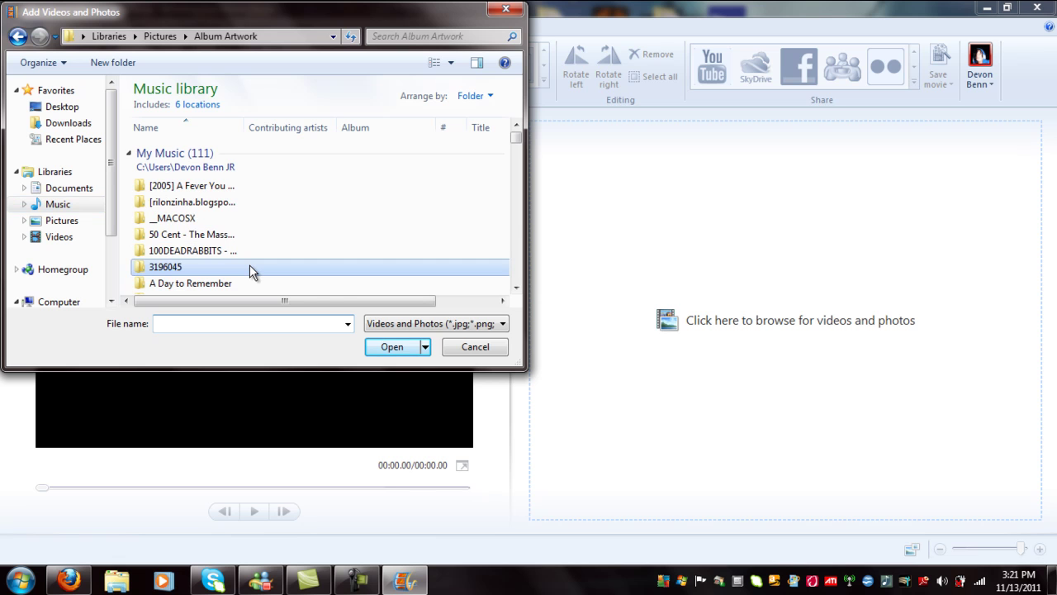
{"action": "key", "text": "o"}
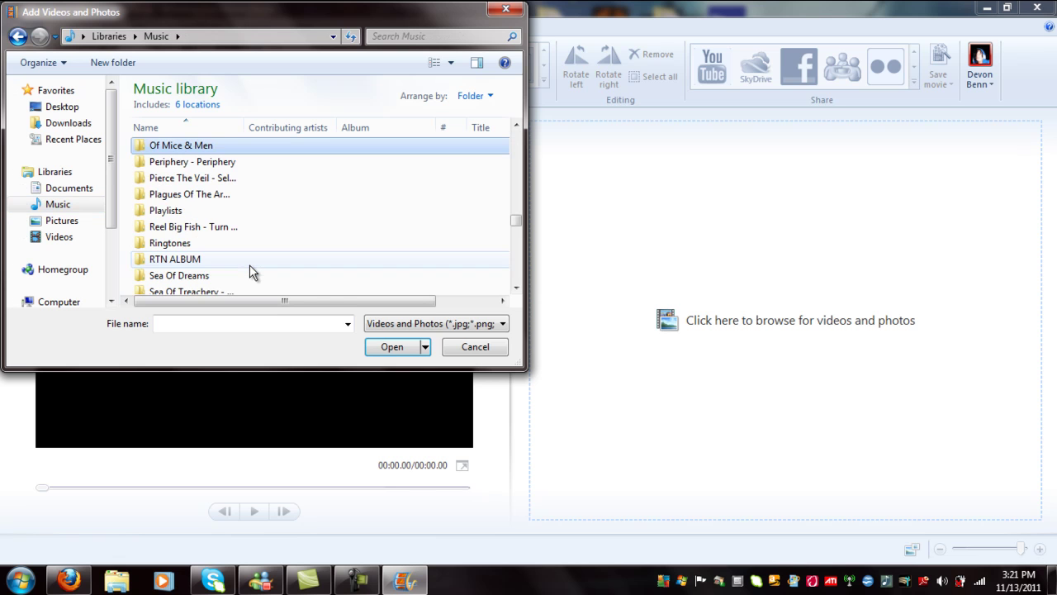
{"action": "double_click", "coordinate": [214, 147]}
{"action": "left_click", "coordinate": [214, 152]}
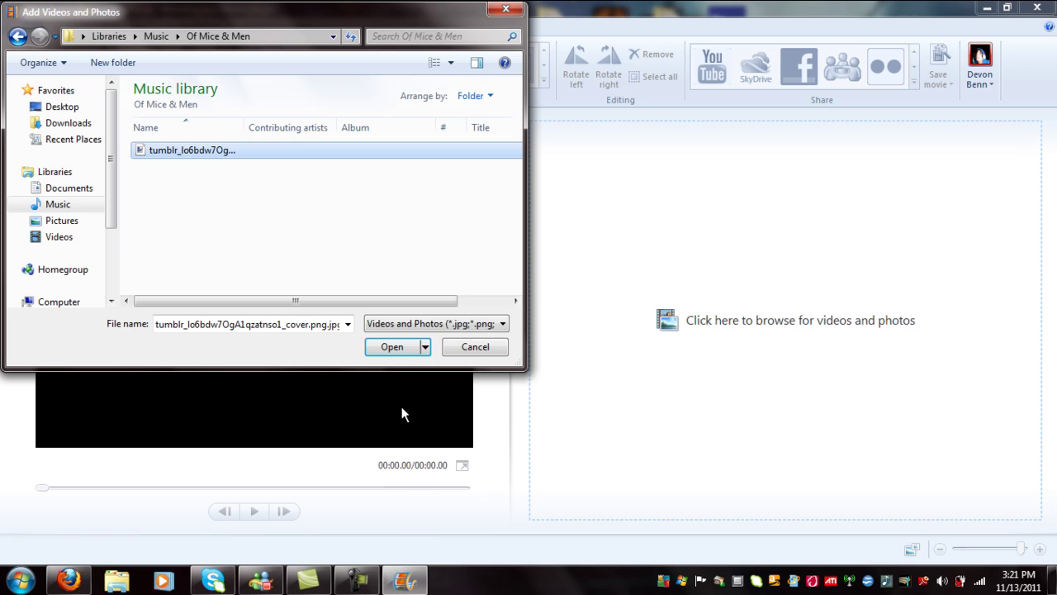
{"action": "left_click", "coordinate": [393, 347]}
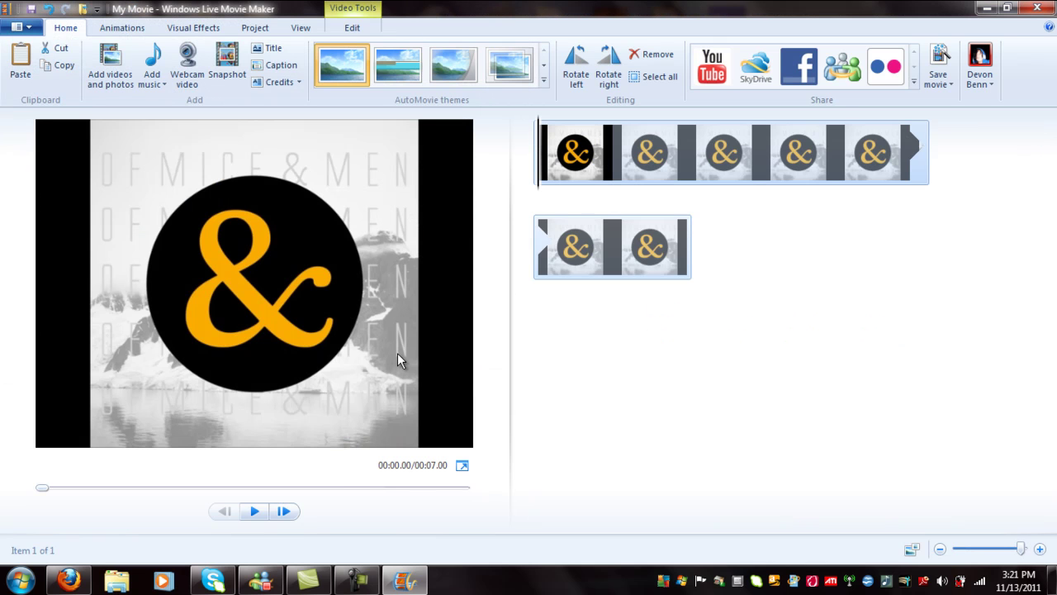
Step: Add Of Mice & Men - Second & Sebring (Drop A#).mp3 as the movie's soundtrack
{"action": "left_click", "coordinate": [153, 79]}
{"action": "left_click", "coordinate": [157, 102]}
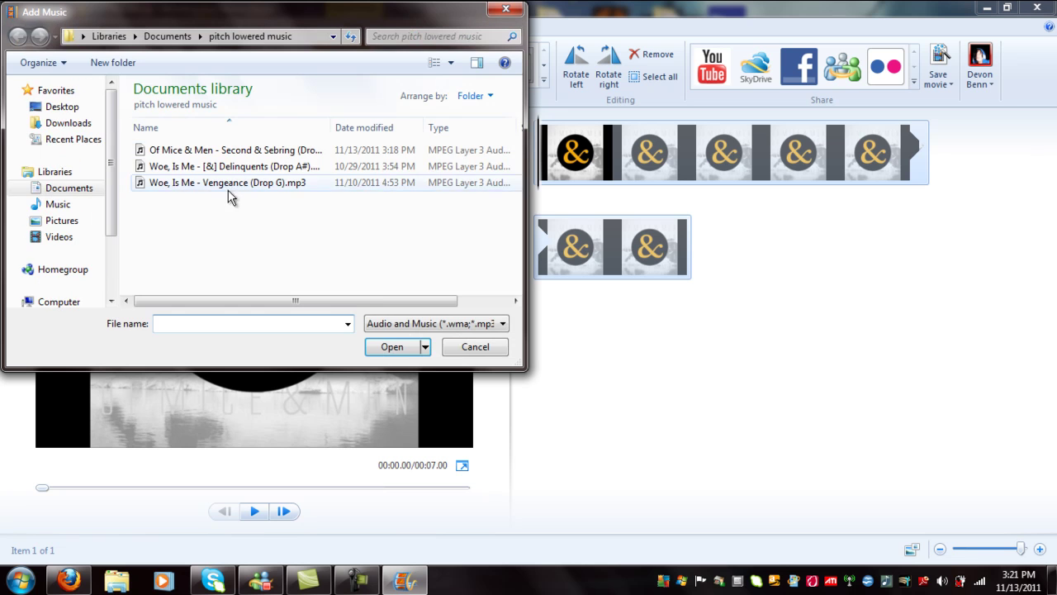
{"action": "left_click", "coordinate": [225, 153]}
{"action": "left_click", "coordinate": [393, 351]}
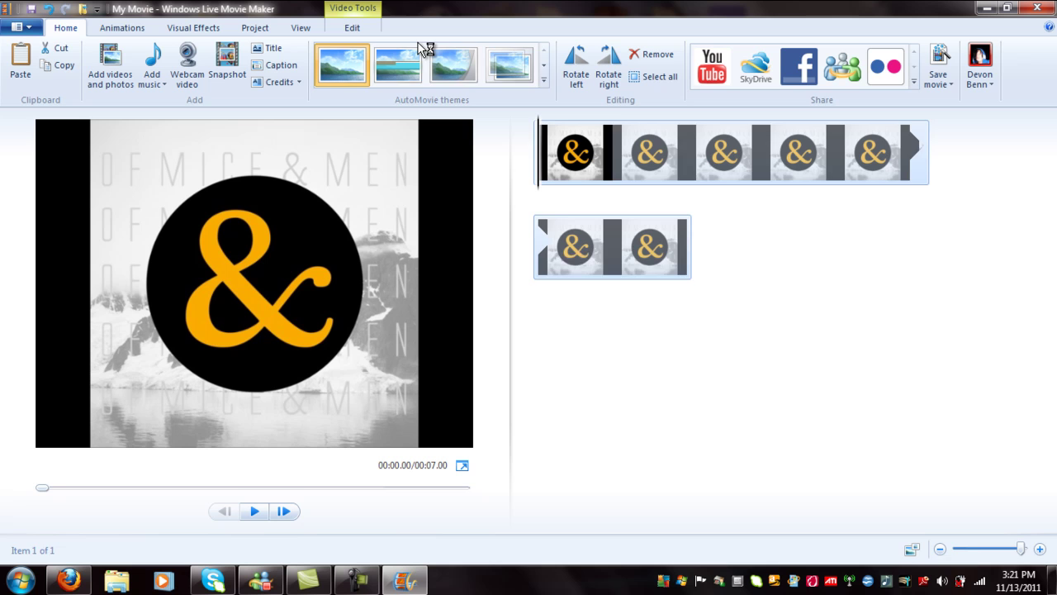
Step: Copy the song's 229.17 s end point and paste it as the cover image's duration, replacing 7.00
{"action": "left_click", "coordinate": [417, 33]}
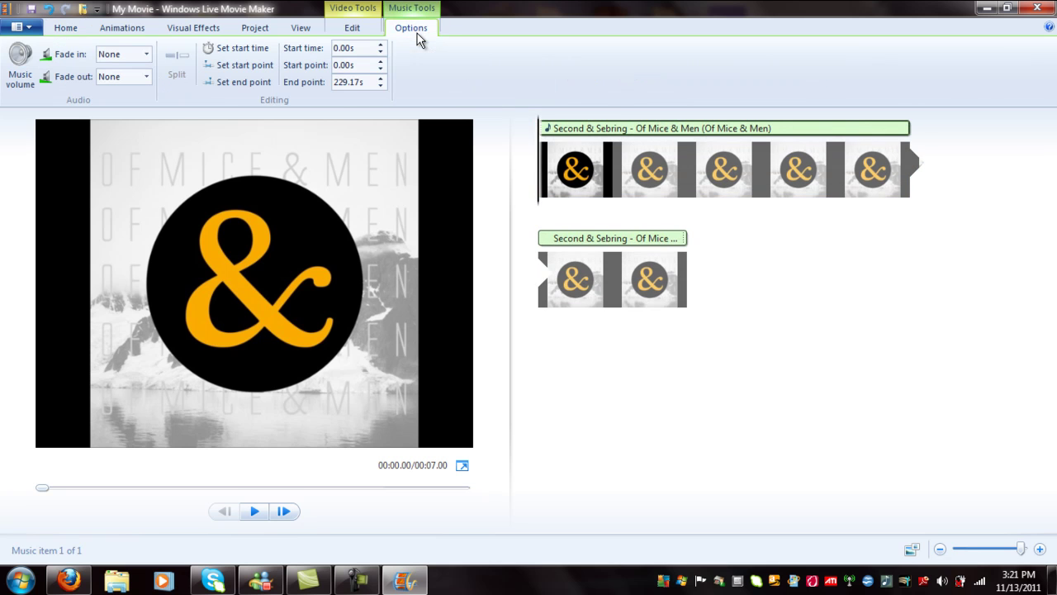
{"action": "double_click", "coordinate": [366, 80]}
{"action": "key", "text": "ctrl+c"}
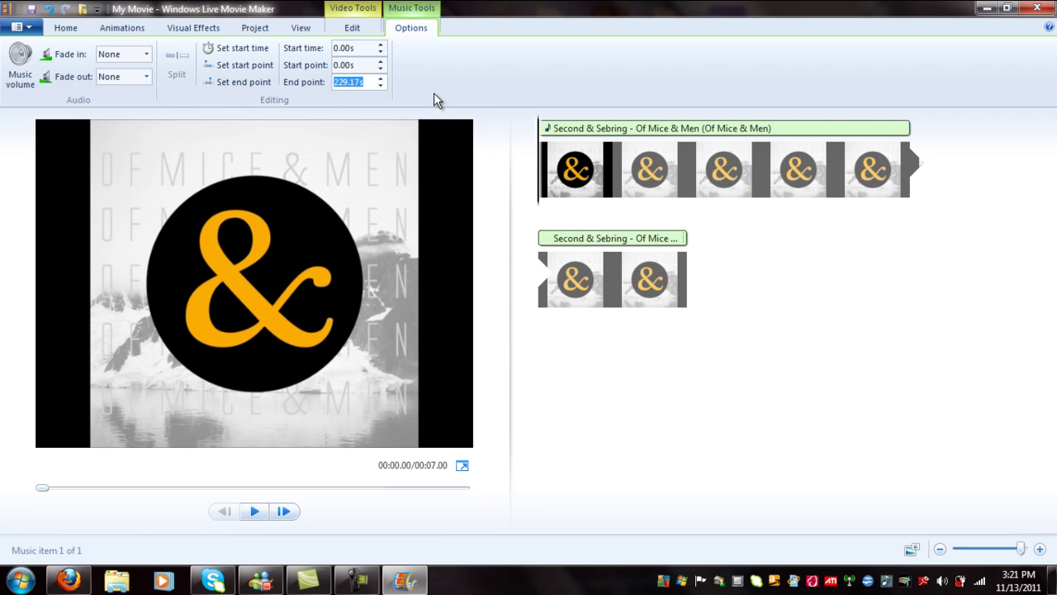
{"action": "left_click", "coordinate": [361, 31]}
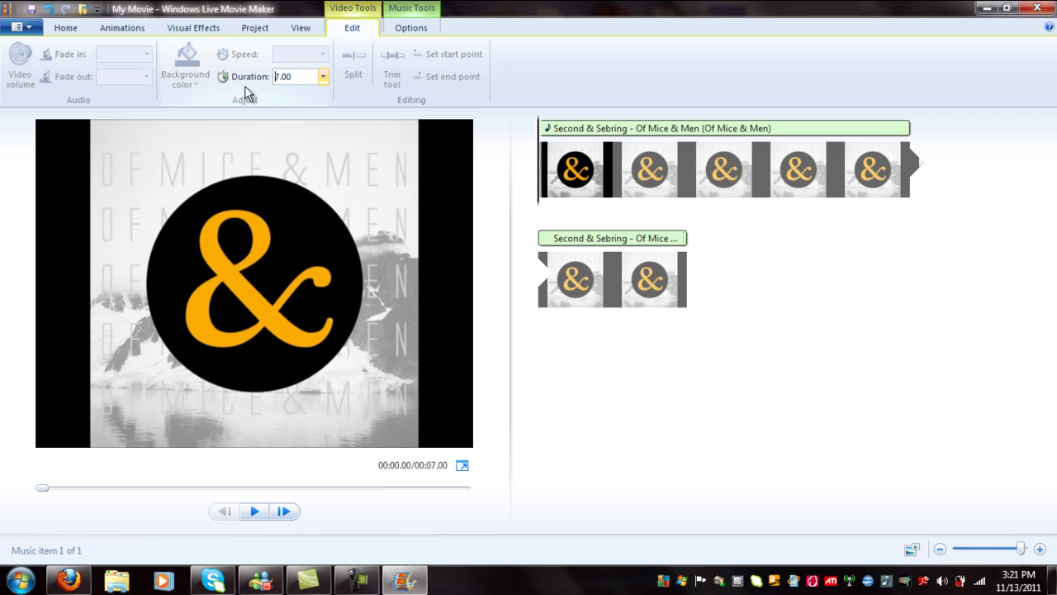
{"action": "left_click_drag", "start_coordinate": [290, 77], "coordinate": [270, 83]}
{"action": "key", "text": "ctrl+v"}
{"action": "key", "text": "Return"}
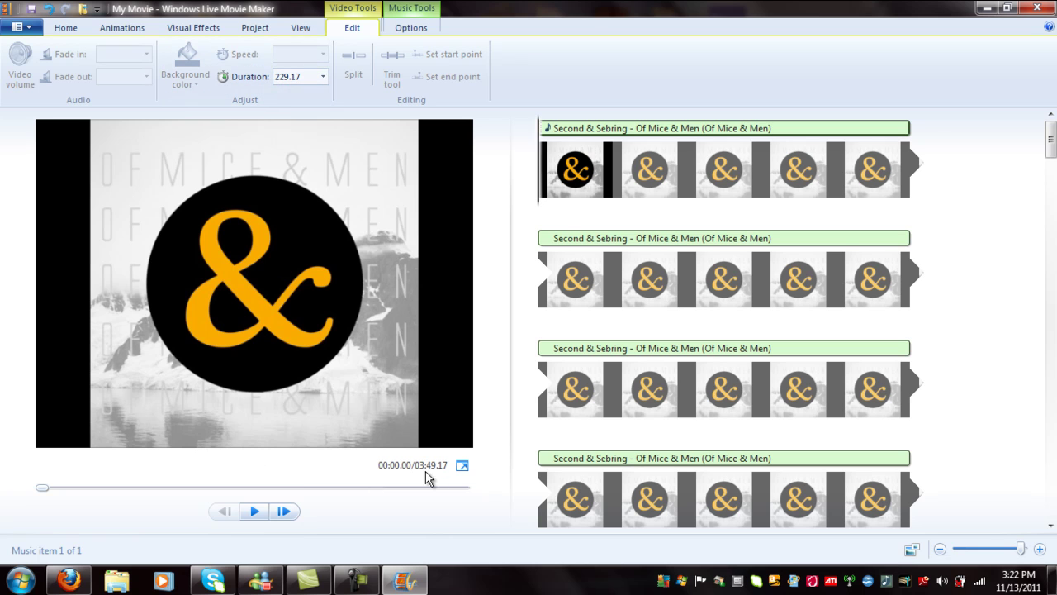
Step: Apply the Edge detection visual effect to the cover image
{"action": "left_click", "coordinate": [115, 35]}
{"action": "left_click", "coordinate": [177, 30]}
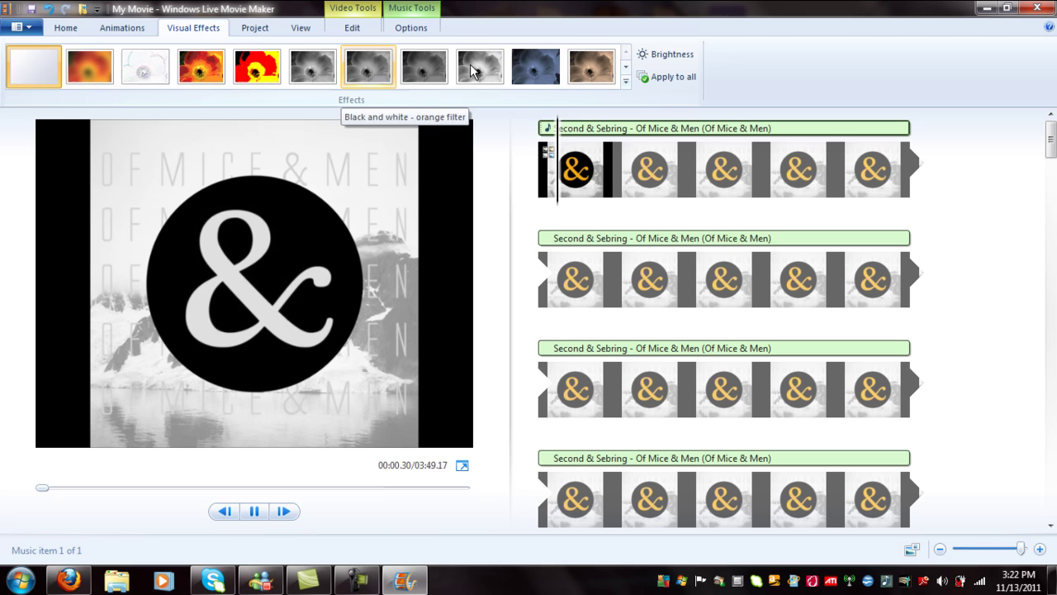
{"action": "left_click", "coordinate": [626, 80]}
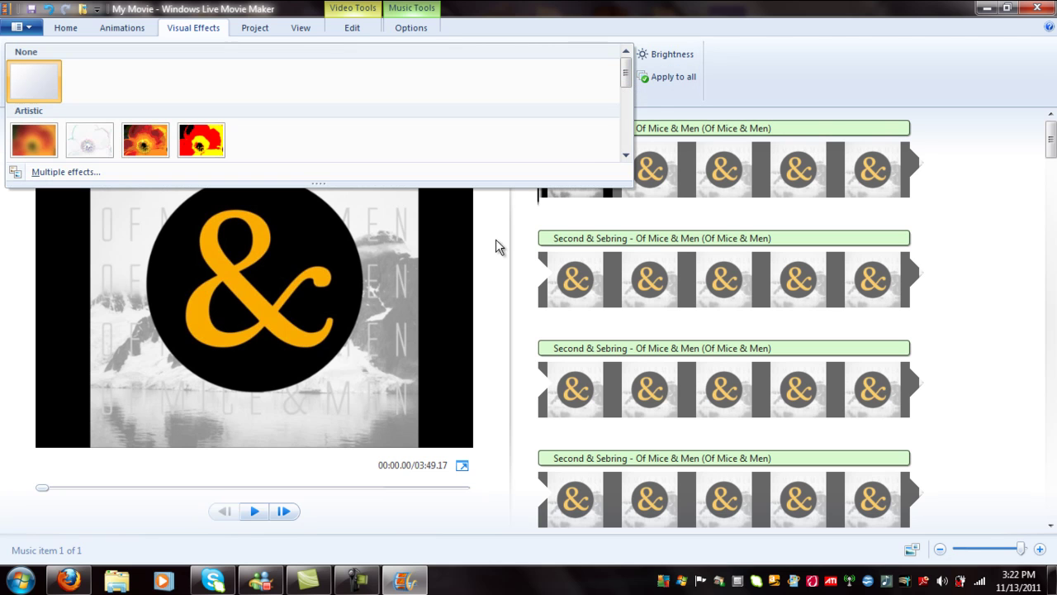
{"action": "left_click", "coordinate": [87, 139]}
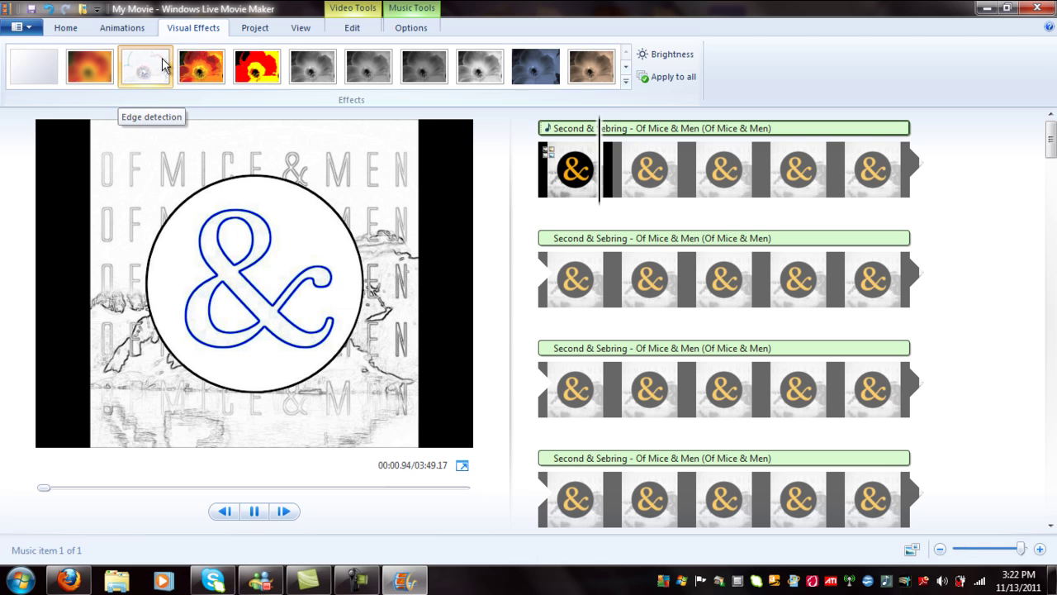
Step: Add Hue - cycle entire color spectrum alongside Edge detection via Multiple effects and apply both
{"action": "left_click", "coordinate": [625, 80]}
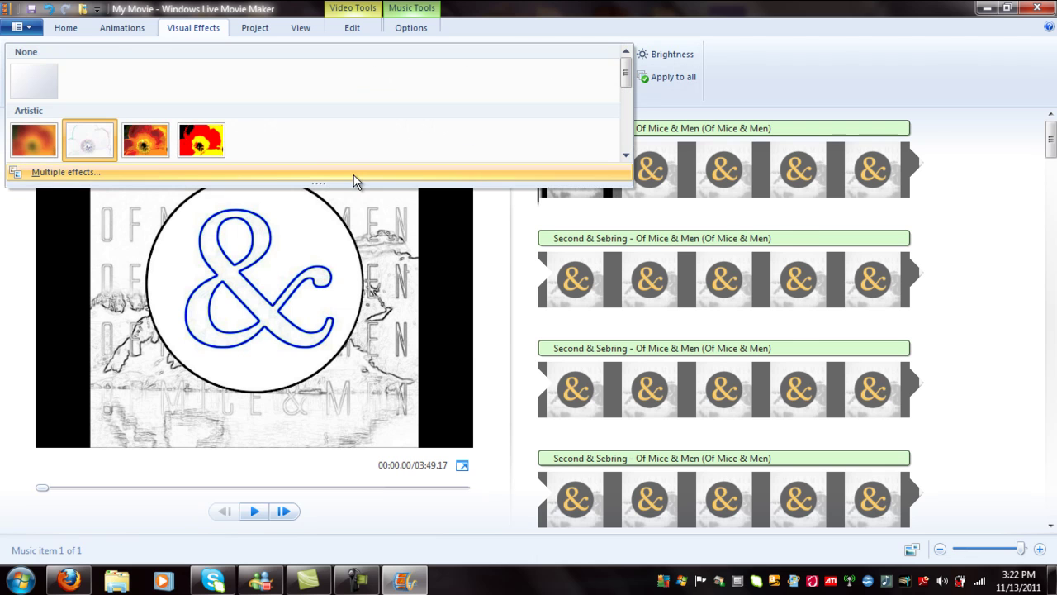
{"action": "left_click", "coordinate": [354, 174]}
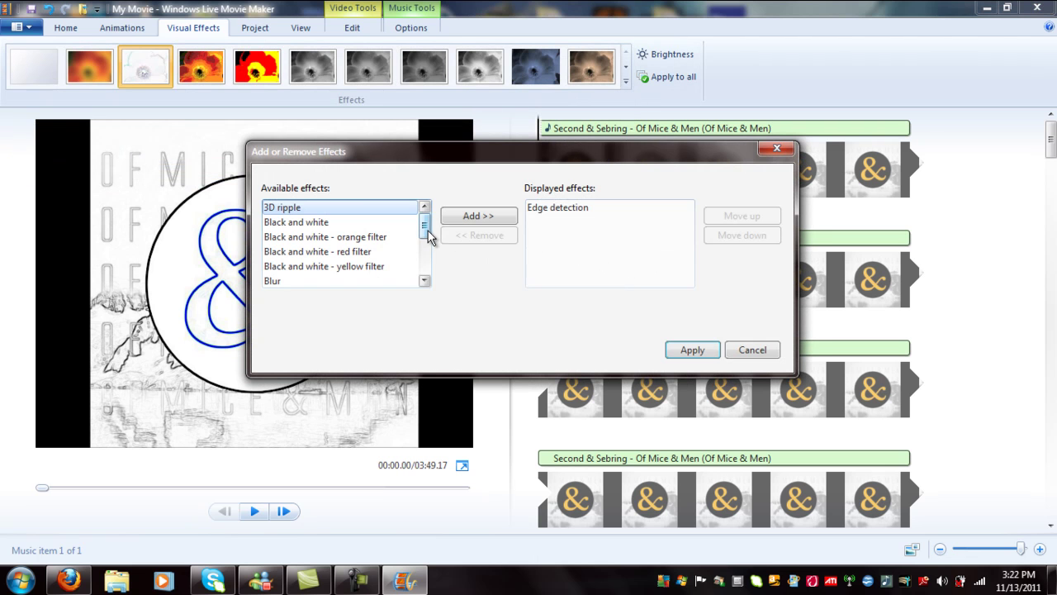
{"action": "left_click_drag", "start_coordinate": [426, 229], "coordinate": [426, 255]}
{"action": "left_click", "coordinate": [409, 252]}
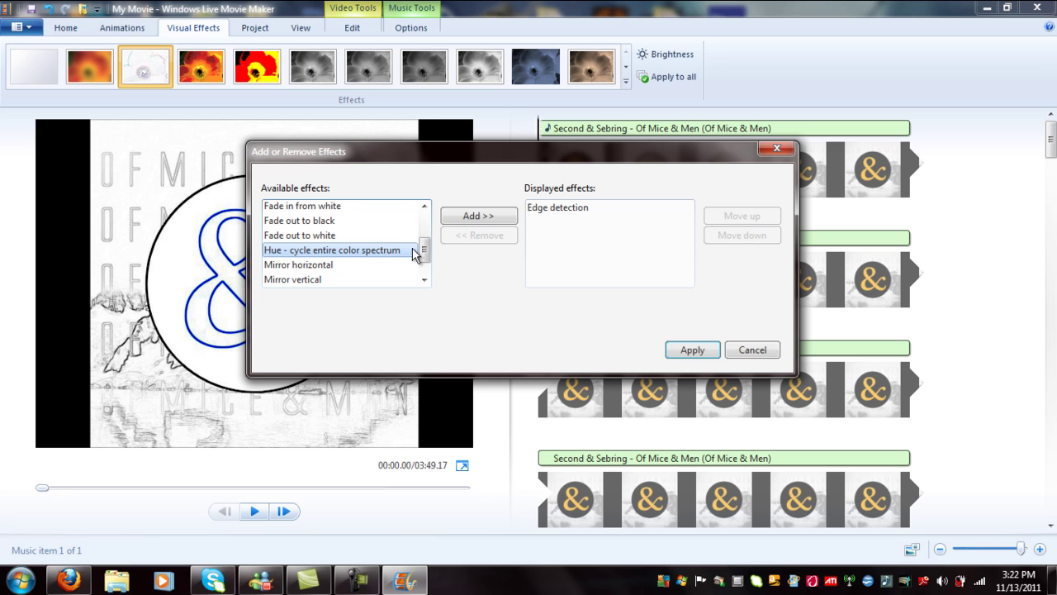
{"action": "left_click", "coordinate": [469, 218]}
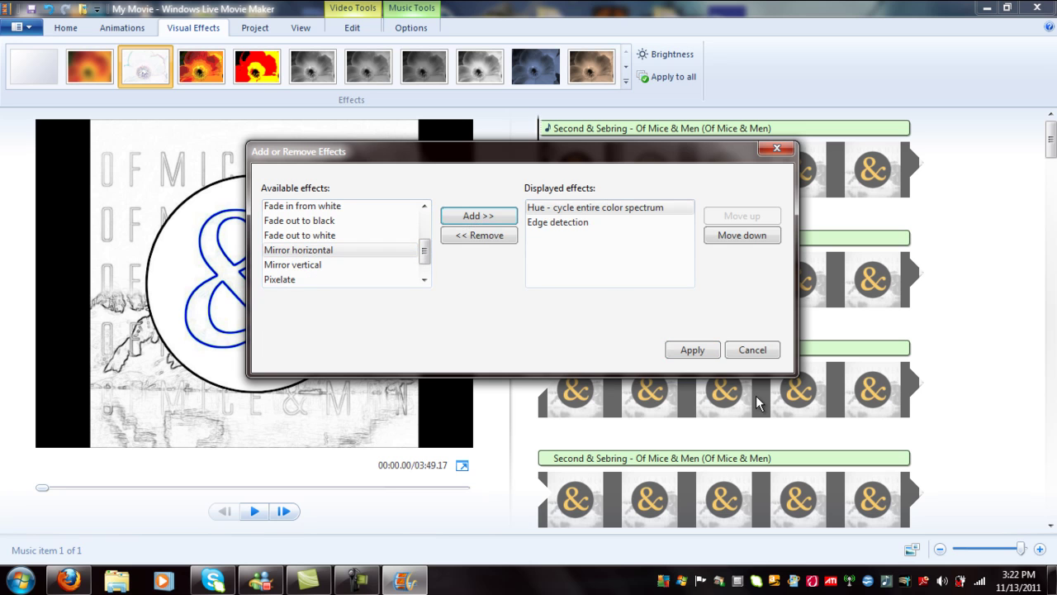
{"action": "left_click", "coordinate": [698, 351]}
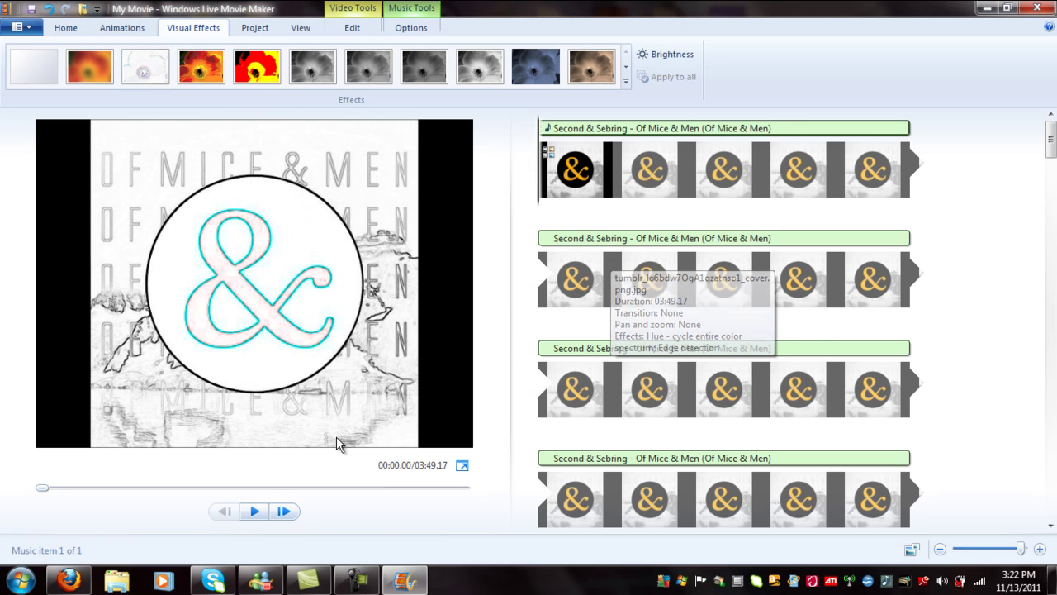
Step: Scrub the preview to check the hue shift, then return to the movie's start
{"action": "left_click_drag", "start_coordinate": [41, 488], "coordinate": [460, 469]}
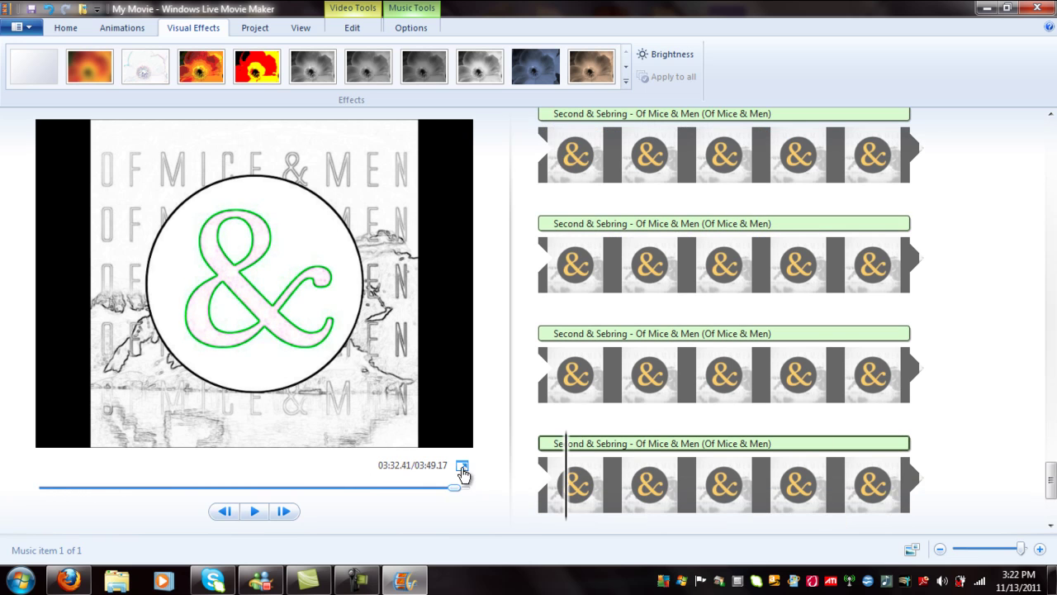
{"action": "key", "text": "Home"}
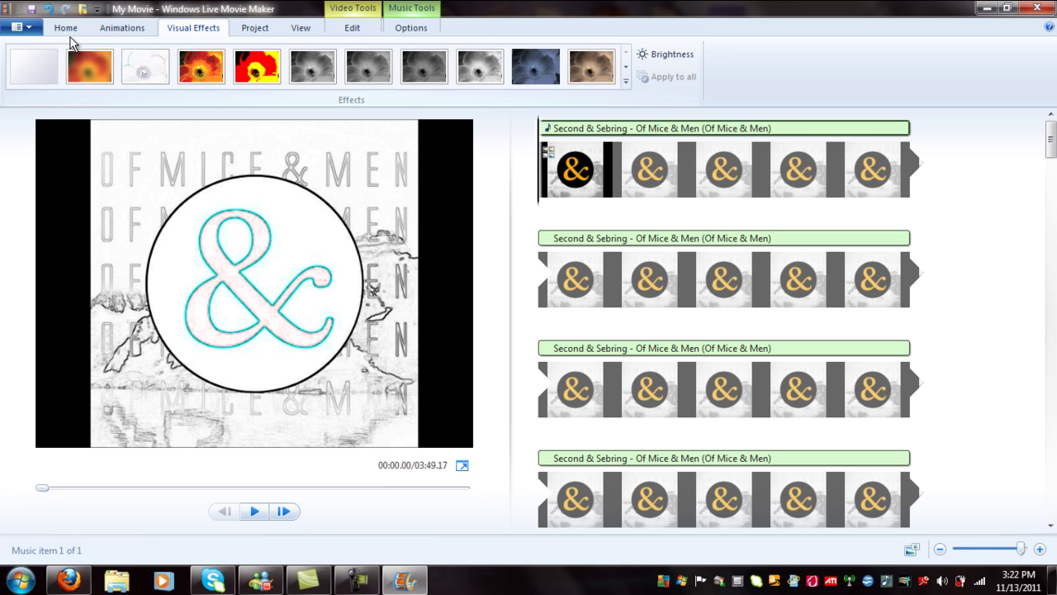
{"action": "left_click", "coordinate": [66, 28]}
{"action": "left_click", "coordinate": [357, 578]}
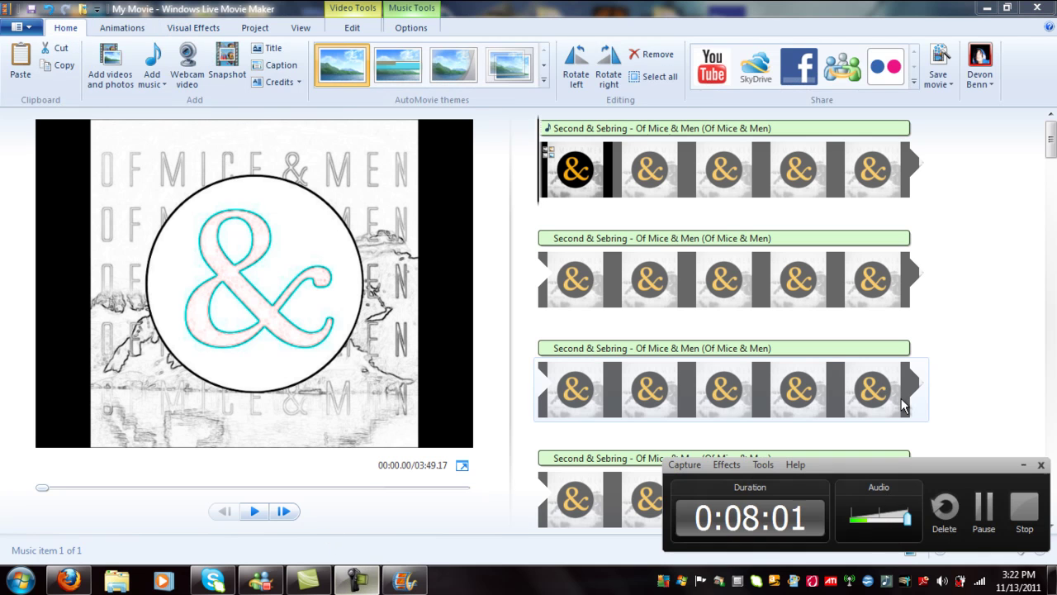
{"action": "left_click", "coordinate": [1024, 465]}
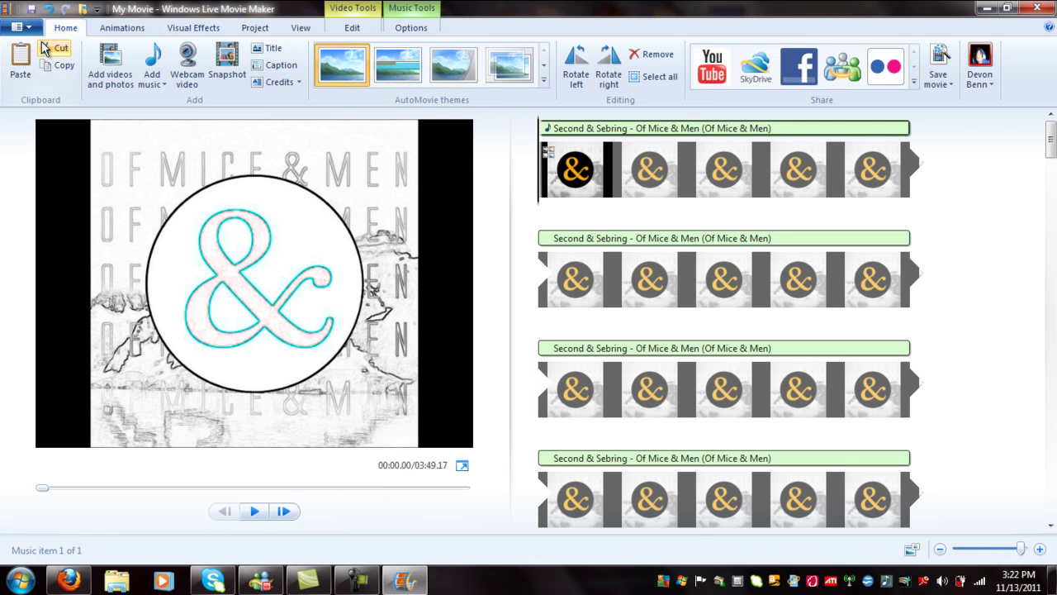
Step: Publish the movie to YouTube at 960 x 720 resolution
{"action": "left_click", "coordinate": [31, 33]}
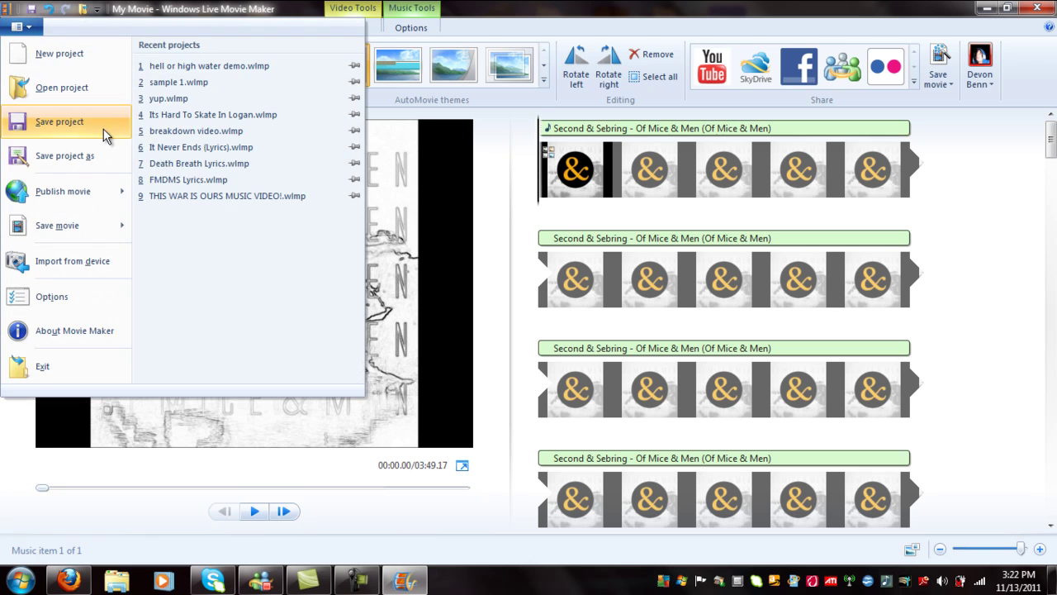
{"action": "mouse_move", "coordinate": [117, 202]}
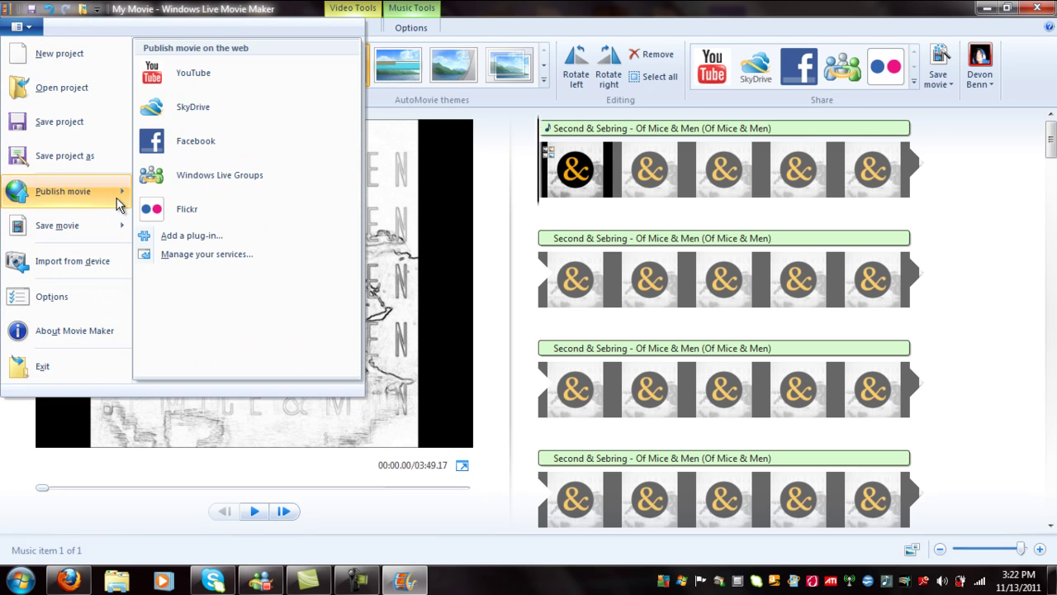
{"action": "left_click", "coordinate": [211, 78]}
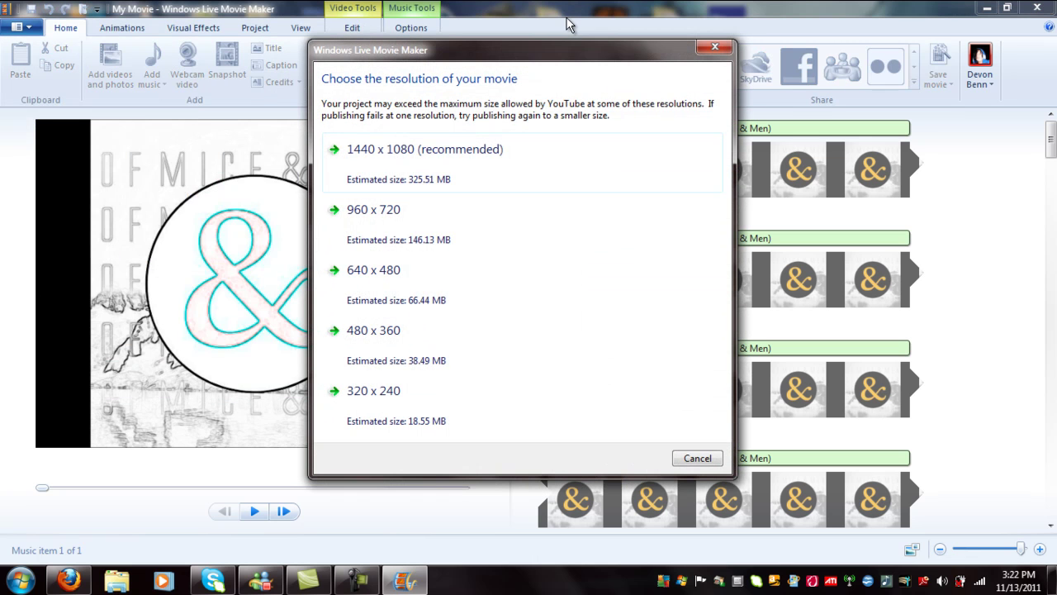
{"action": "left_click", "coordinate": [404, 224]}
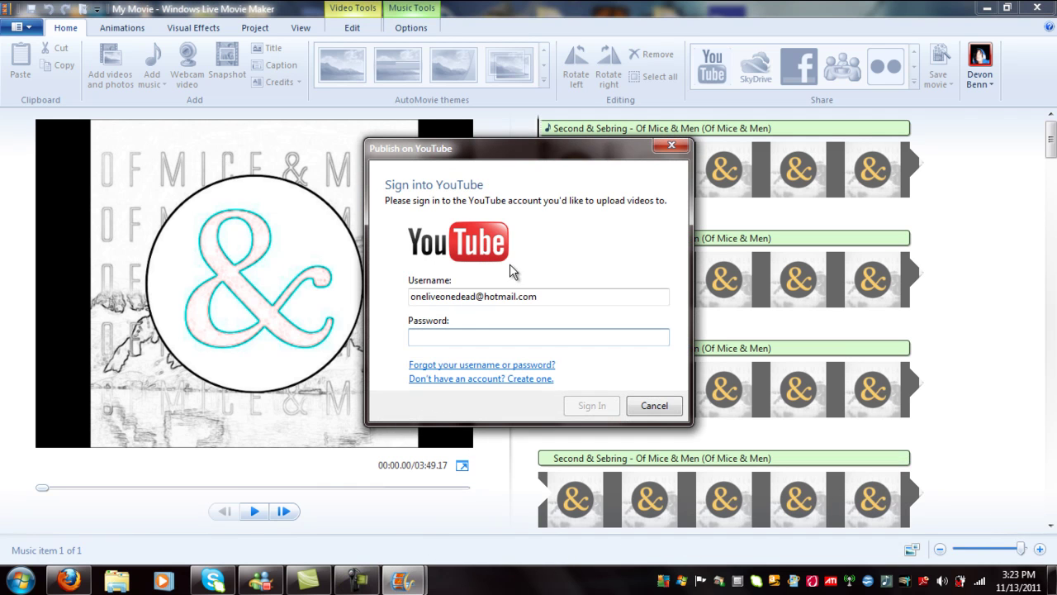
Step: Enter the account password and sign in to YouTube
{"action": "type", "text": "**"}
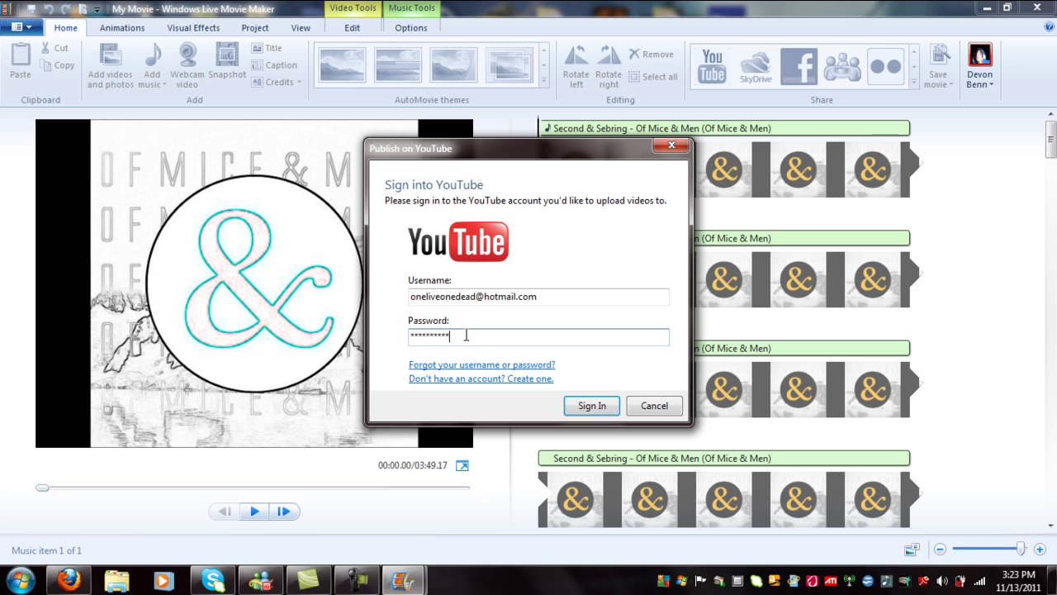
{"action": "key", "text": "Return"}
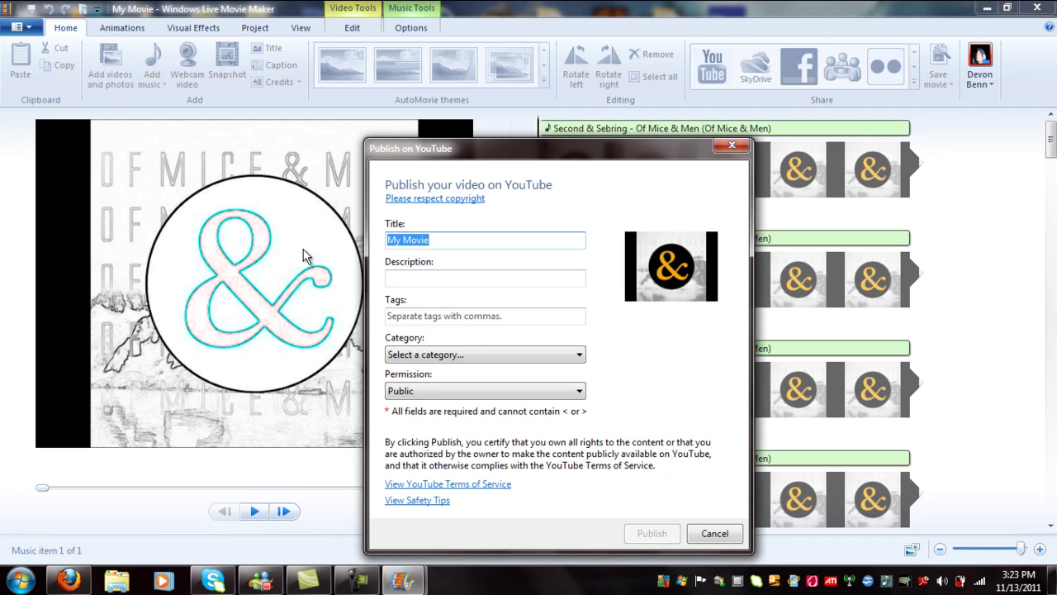
Step: Type the video's title in the Title field
{"action": "type", "text": "Of M"}
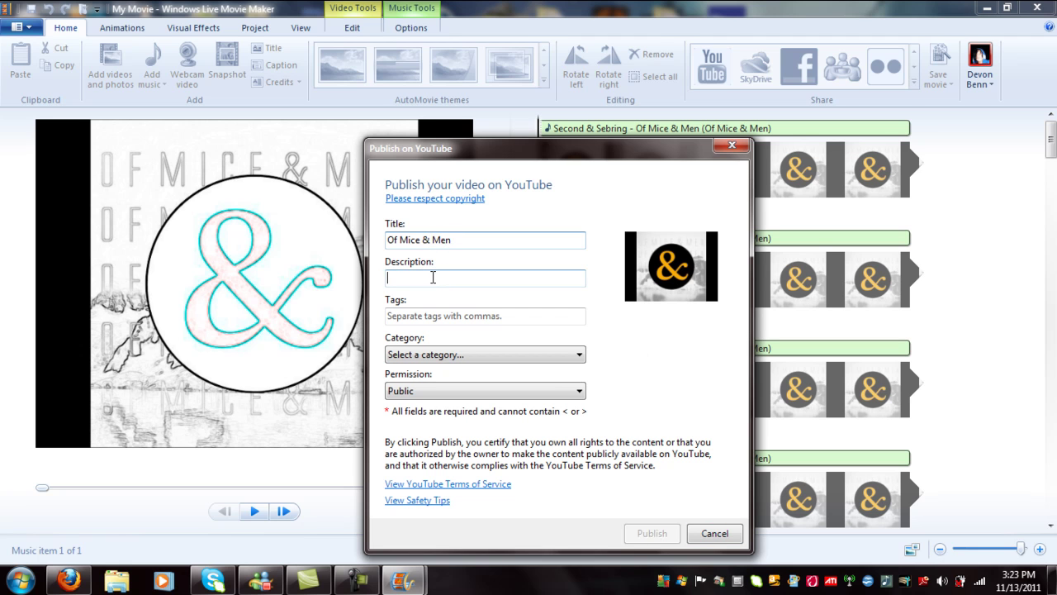
{"action": "left_click", "coordinate": [450, 317]}
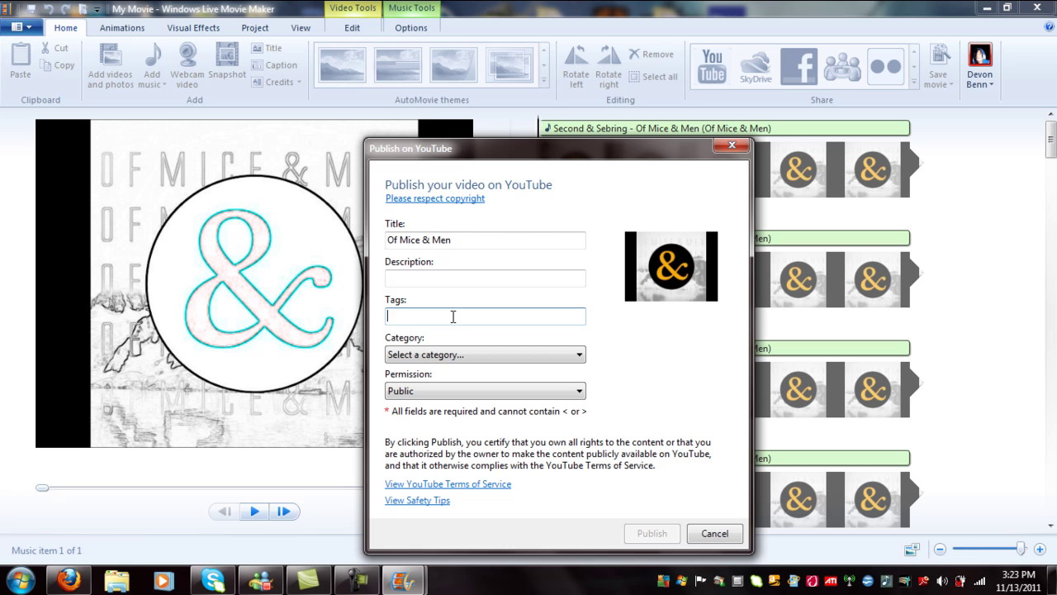
{"action": "left_click", "coordinate": [455, 278]}
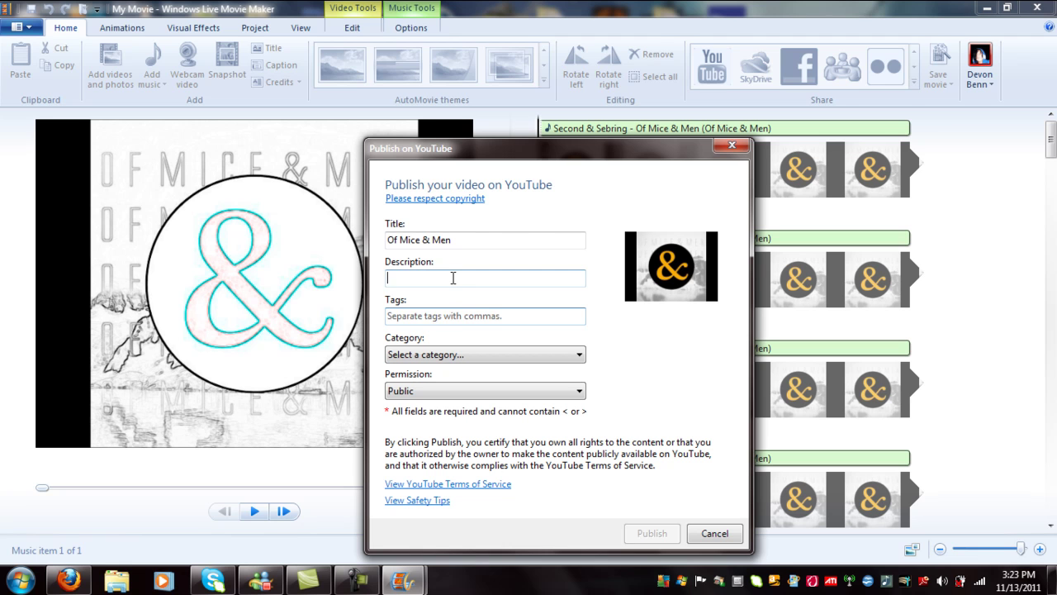
{"action": "left_click", "coordinate": [465, 243]}
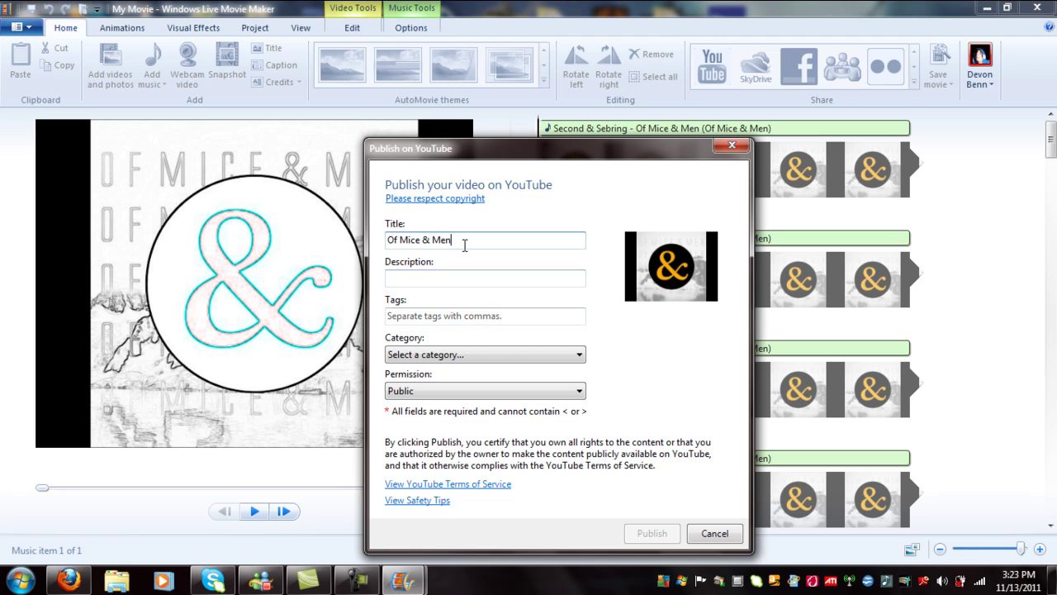
{"action": "left_click", "coordinate": [482, 312]}
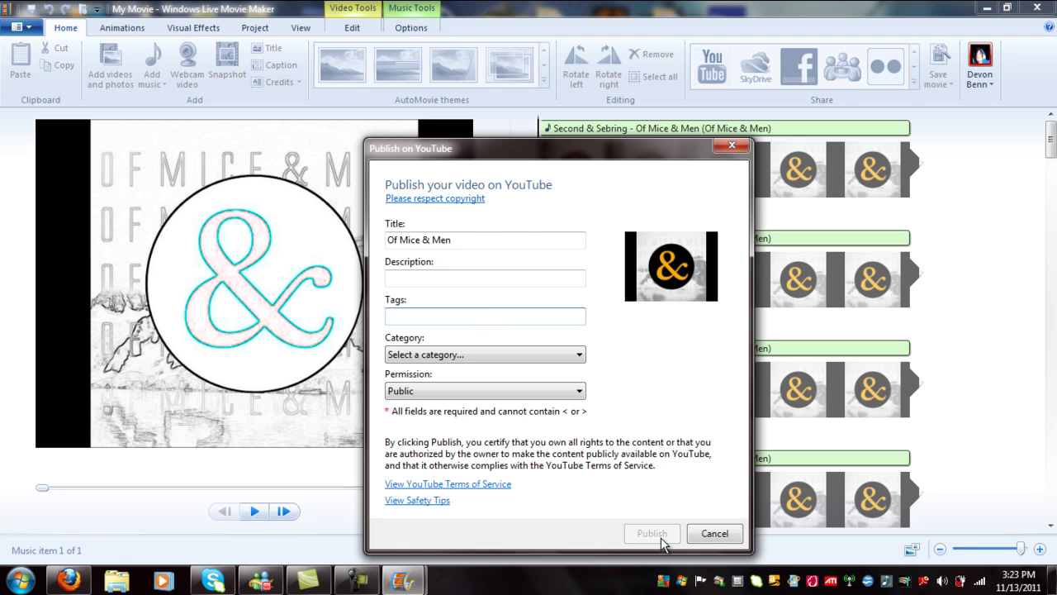
{"action": "left_click", "coordinate": [482, 239]}
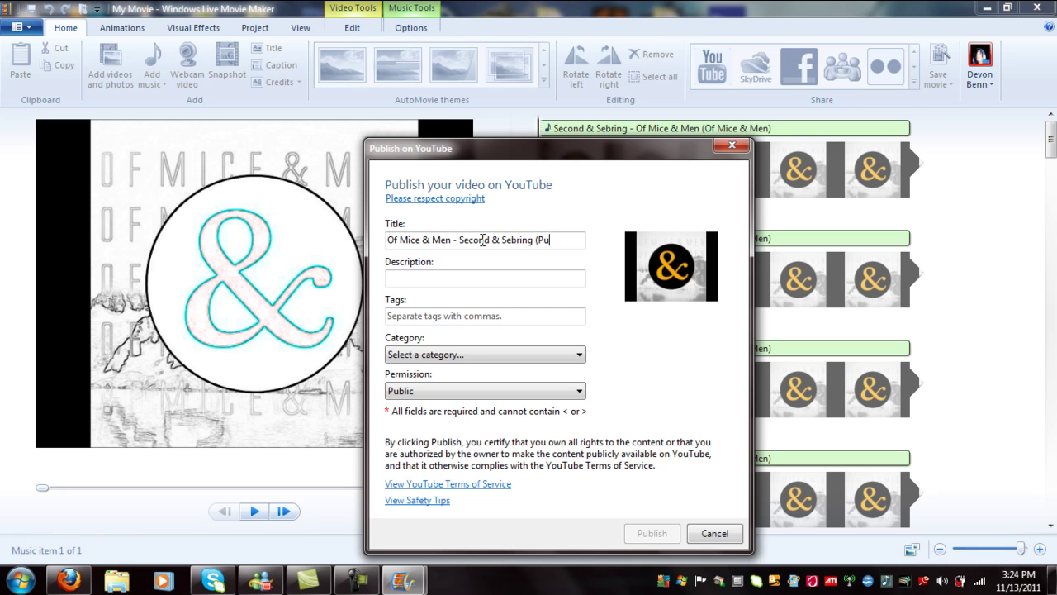
{"action": "type", "text": "ered)"}
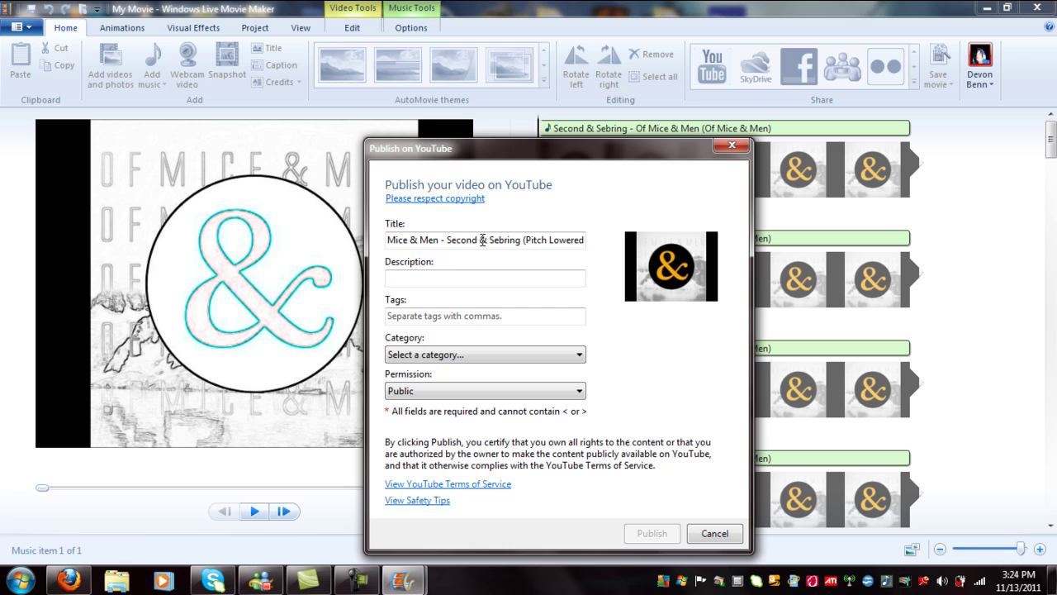
Step: Describe it as 'Second & Sebring in Drop A#', choose Howto & Style category, and publish
{"action": "left_click", "coordinate": [477, 284]}
{"action": "type", "text": "S"}
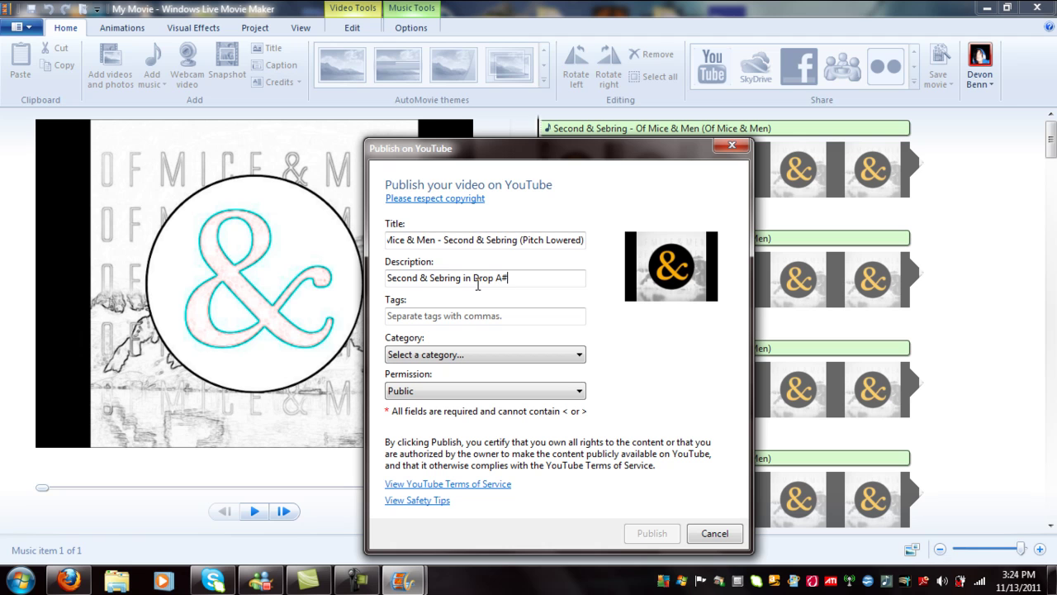
{"action": "type", "text": "econd & Sebring in Drop A#"}
{"action": "left_click", "coordinate": [472, 318]}
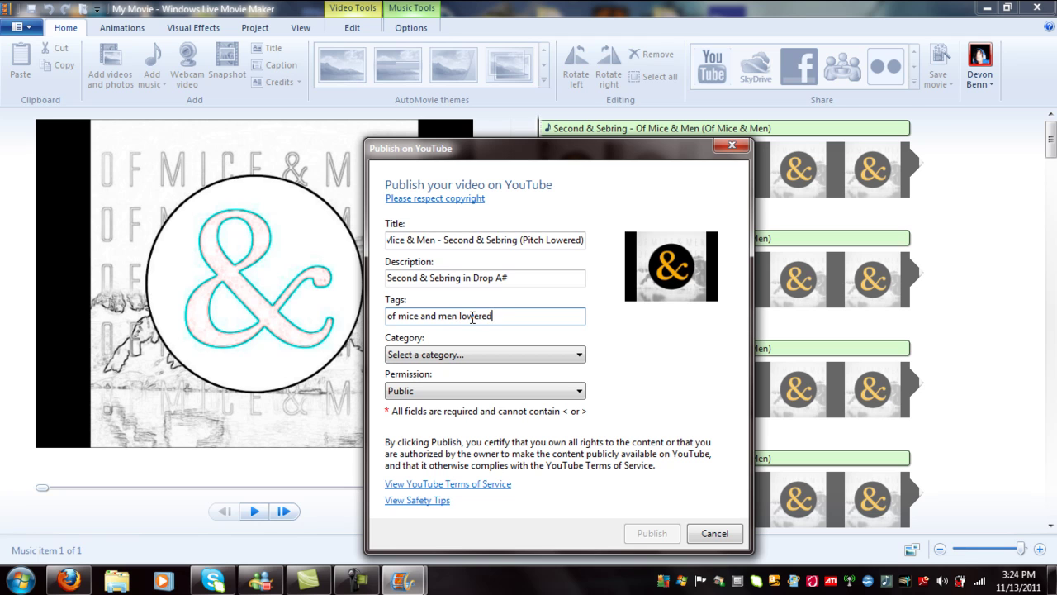
{"action": "left_click", "coordinate": [549, 355]}
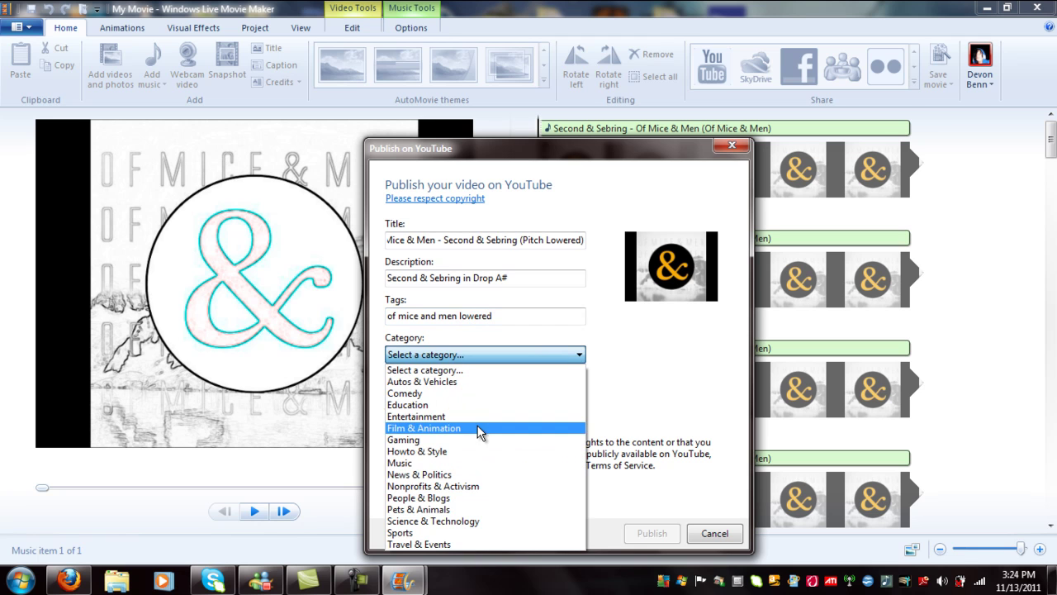
{"action": "left_click", "coordinate": [475, 451]}
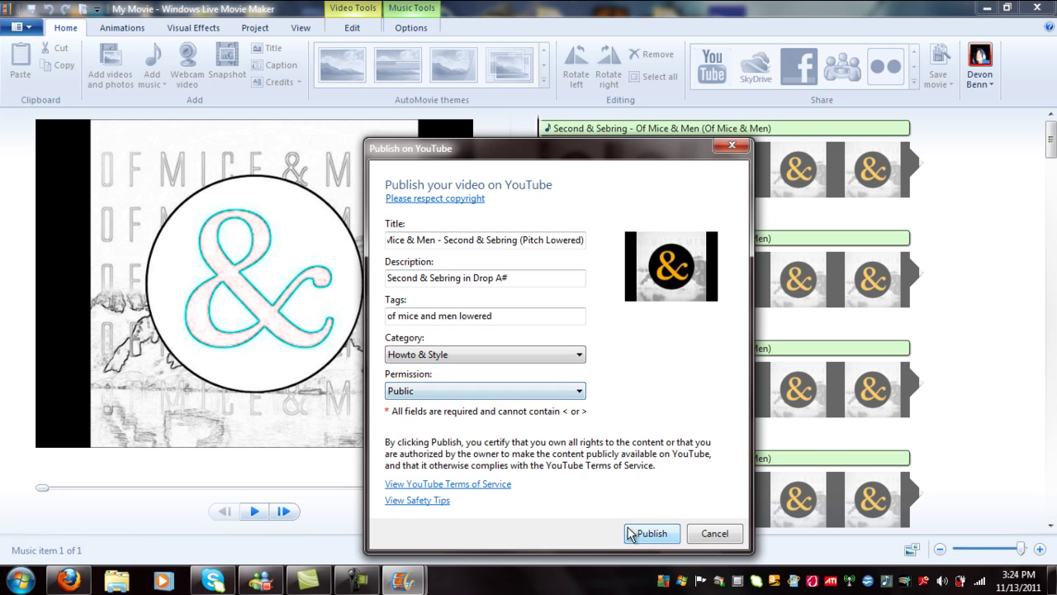
{"action": "left_click", "coordinate": [654, 534]}
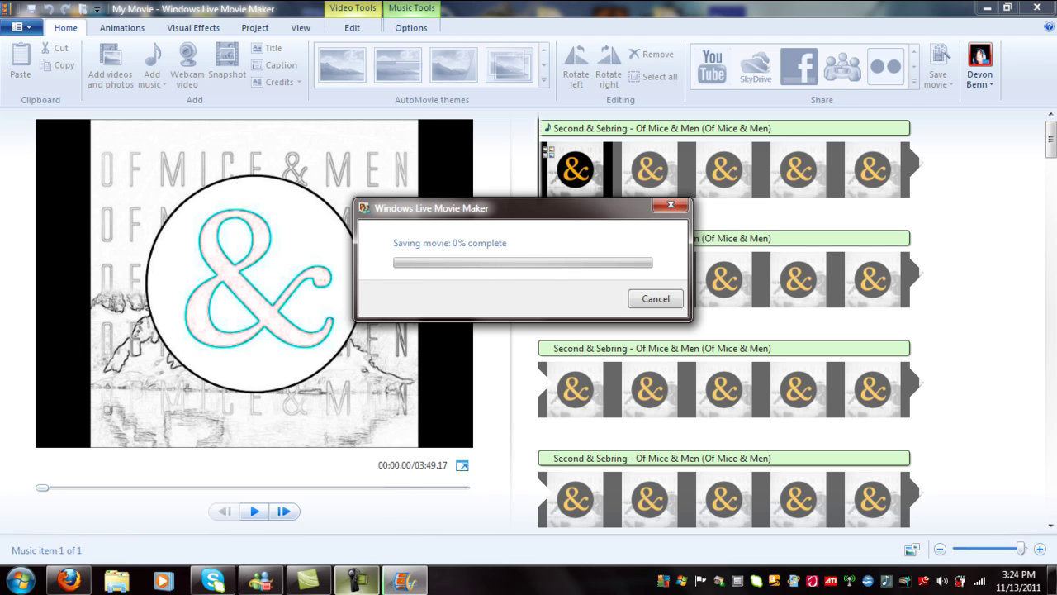
{"action": "left_click", "coordinate": [356, 578]}
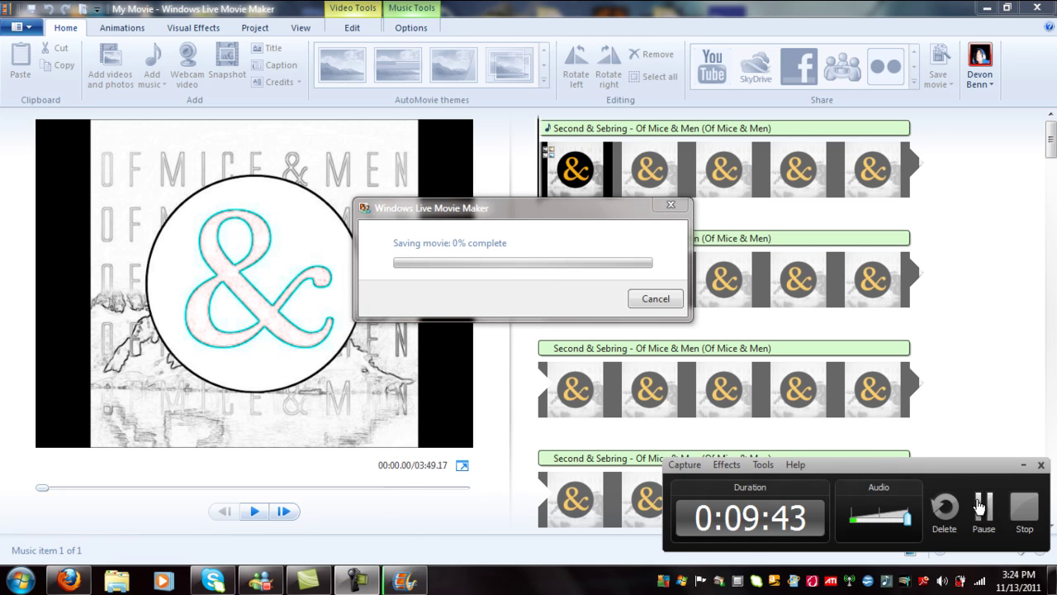